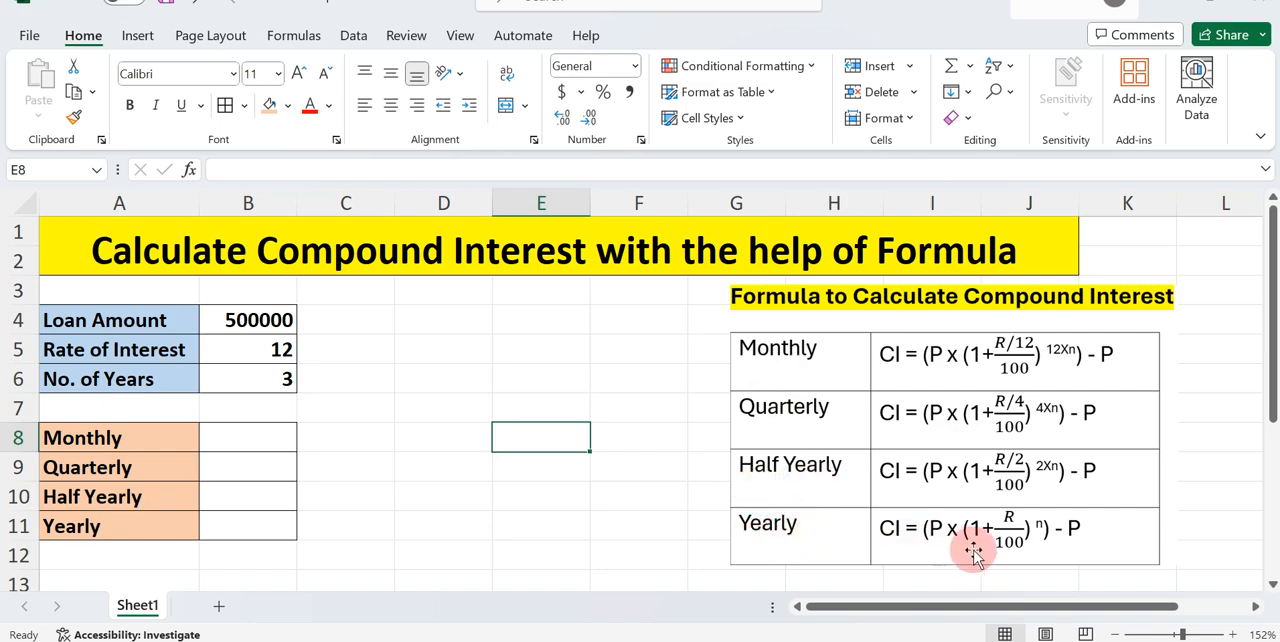
Begin the Monthly compound interest formula in B8 with the loan amount times the monthly growth factor: =(B4*(1+B5/12/100)
left_click(218, 440)
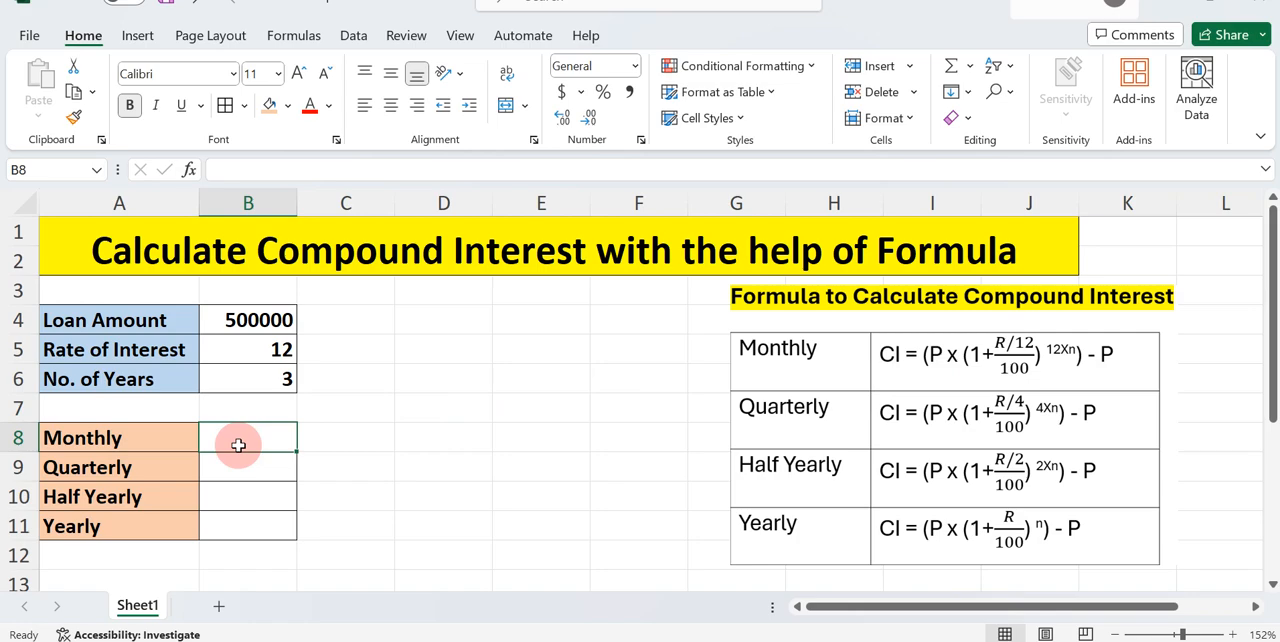
type("=")
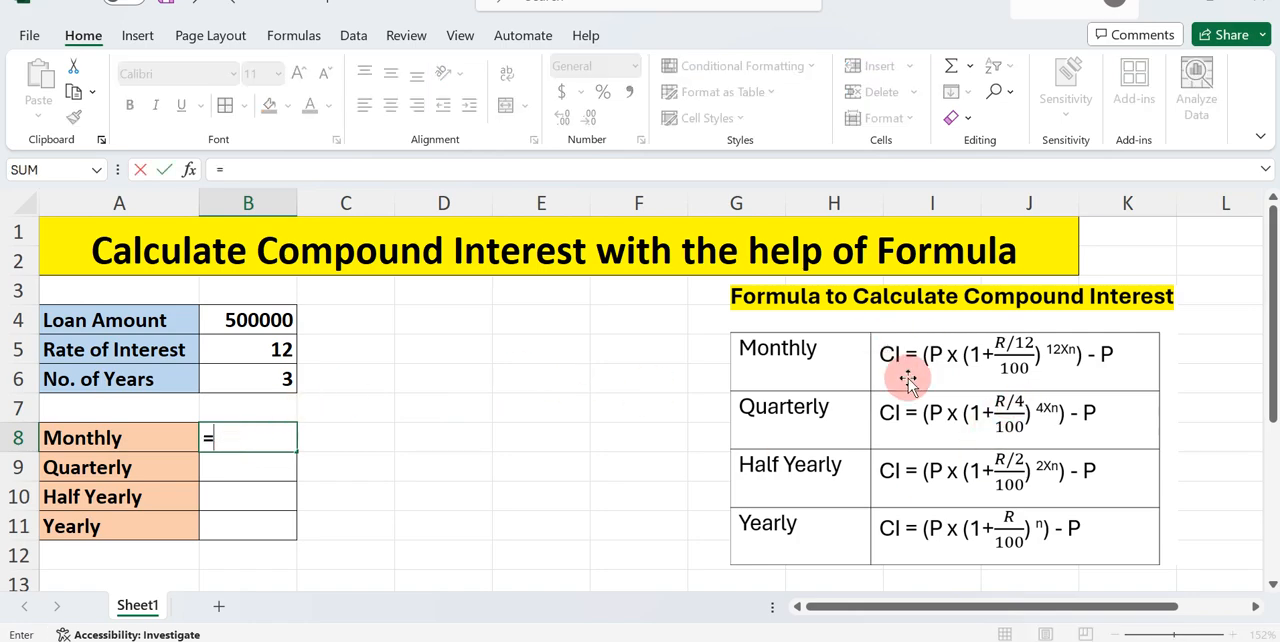
type("(")
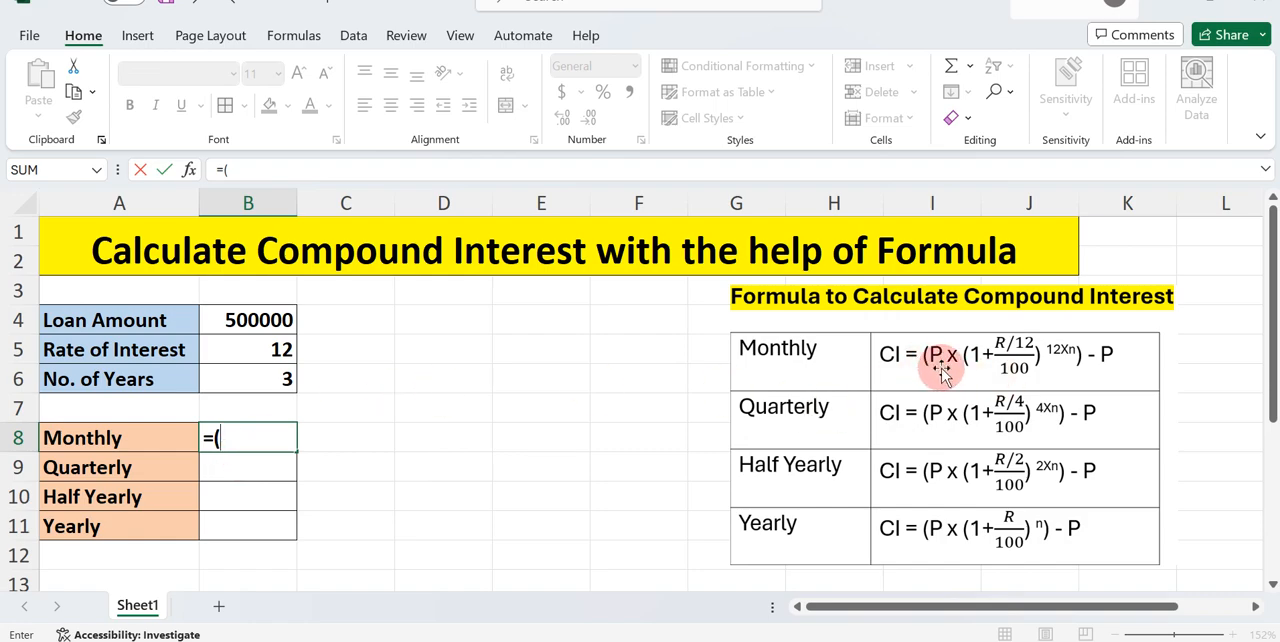
left_click(231, 321)
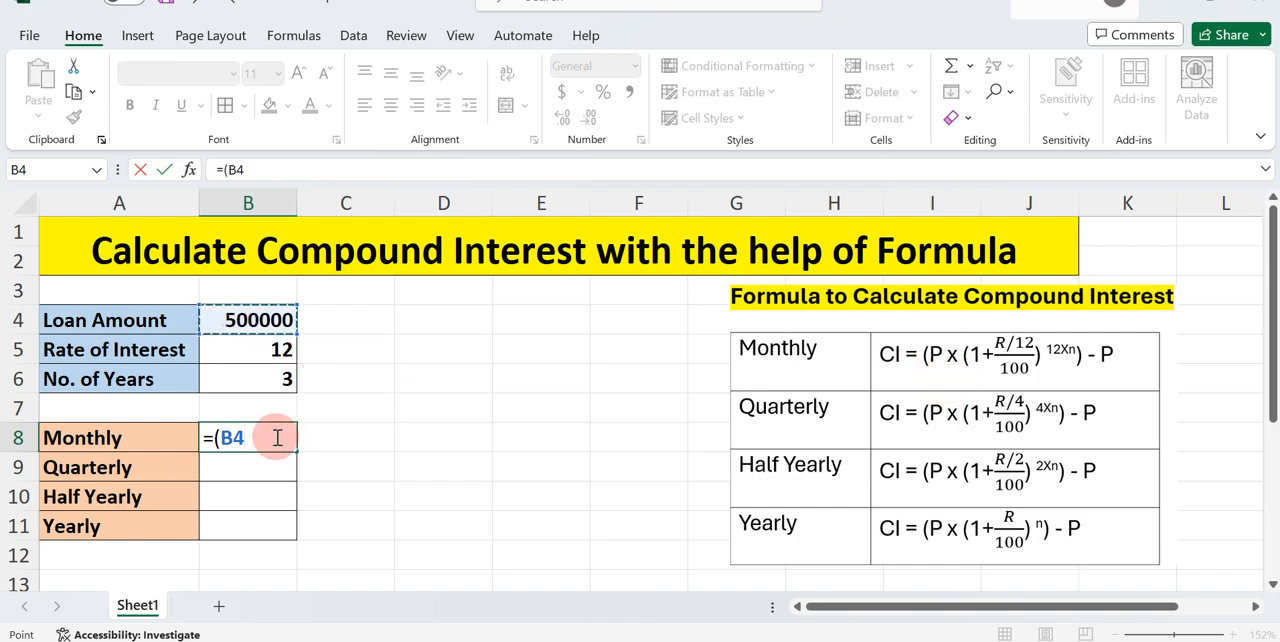
type("*(")
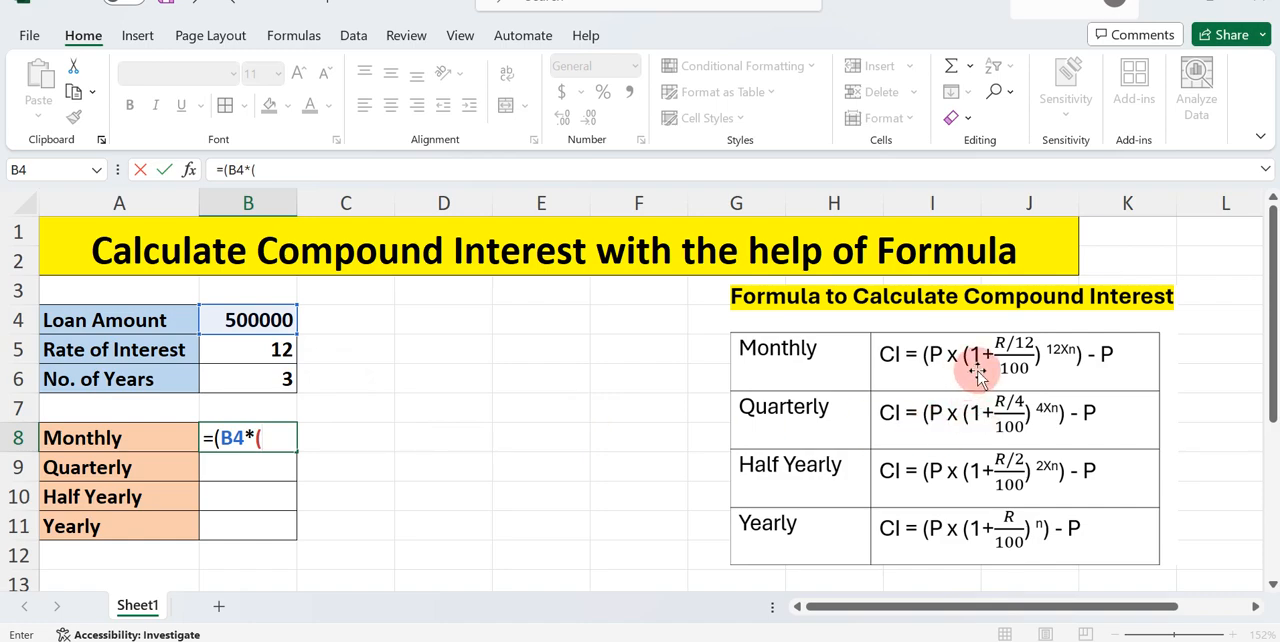
type("1+")
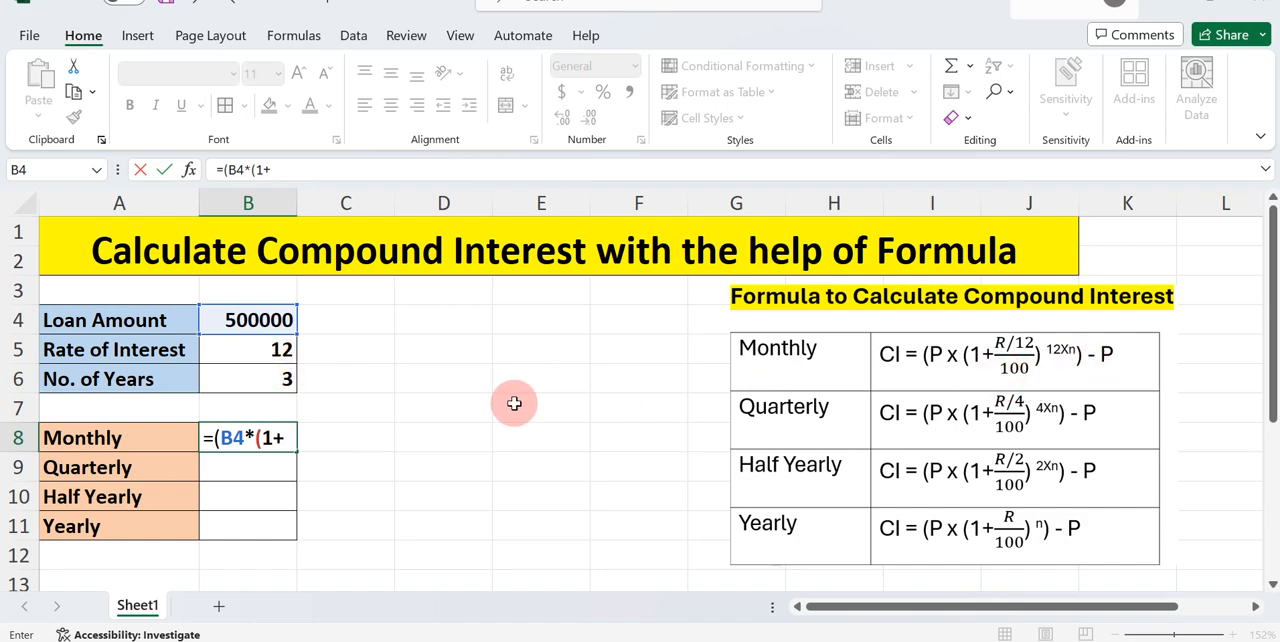
left_click(285, 351)
type("/")
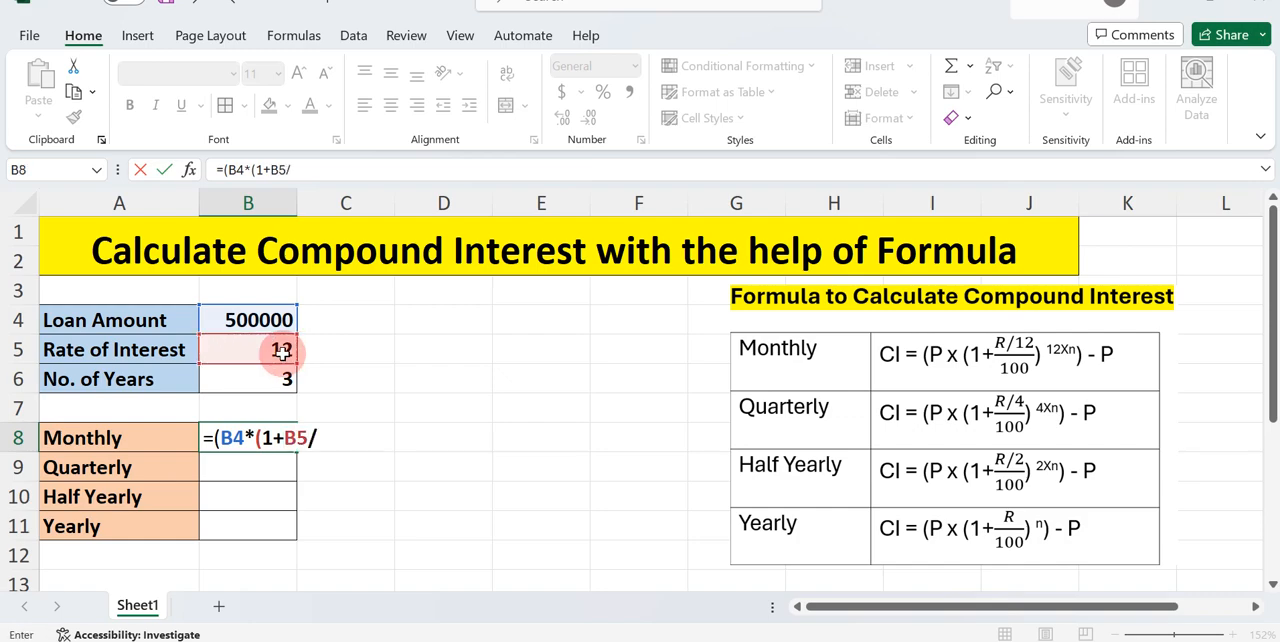
type("12")
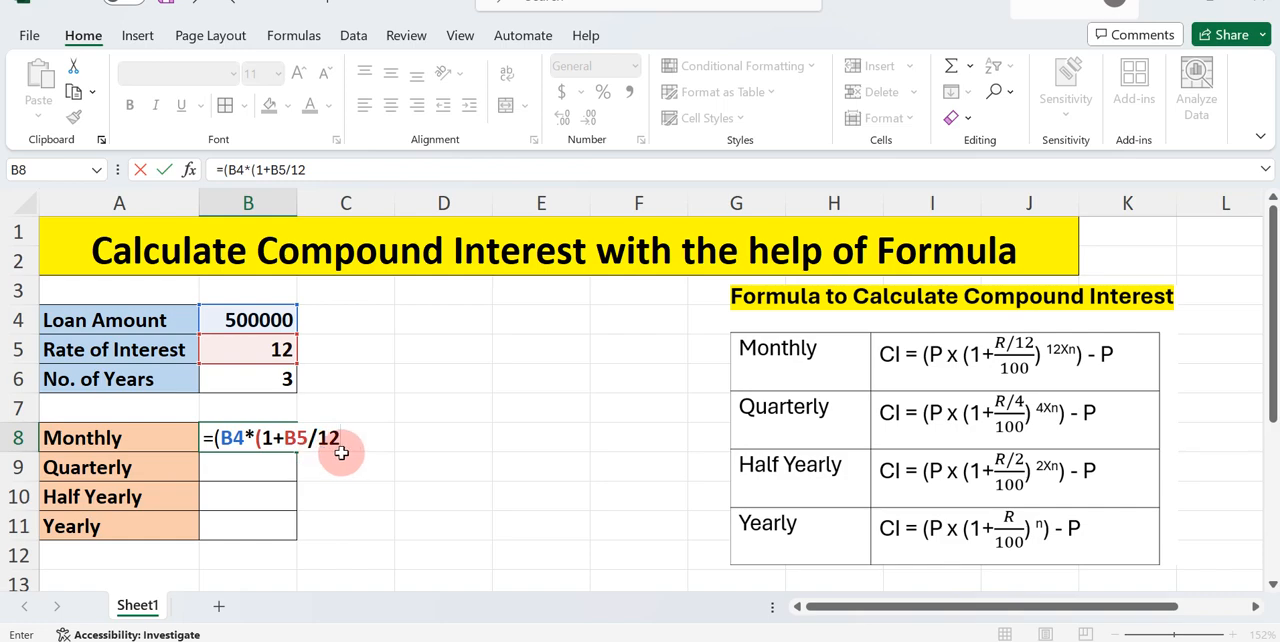
type("/100")
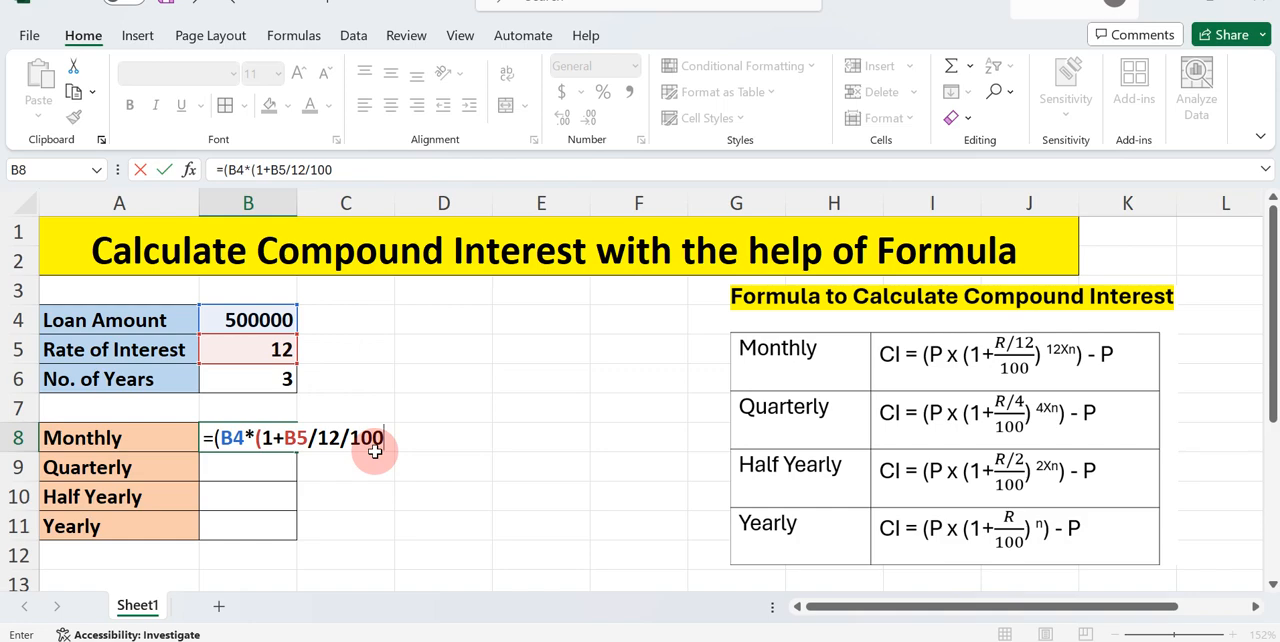
type(")^")
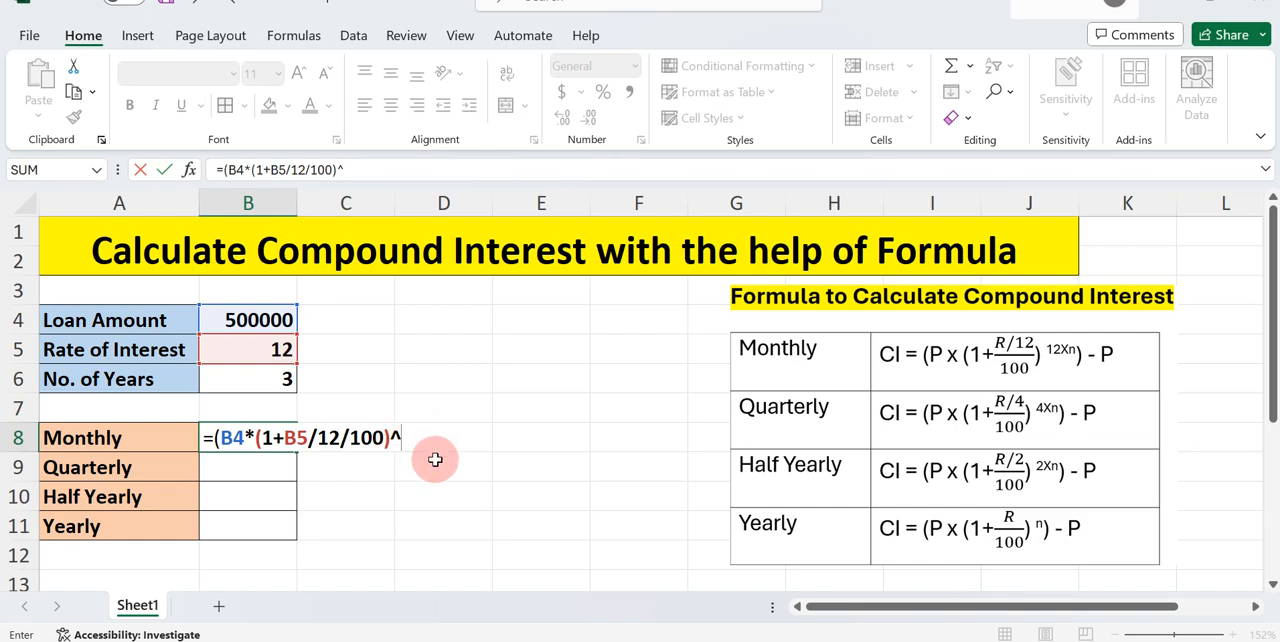
Complete the Monthly formula in B8 by raising the factor to ^(12*B6)), subtracting B4, and entering it
type("(")
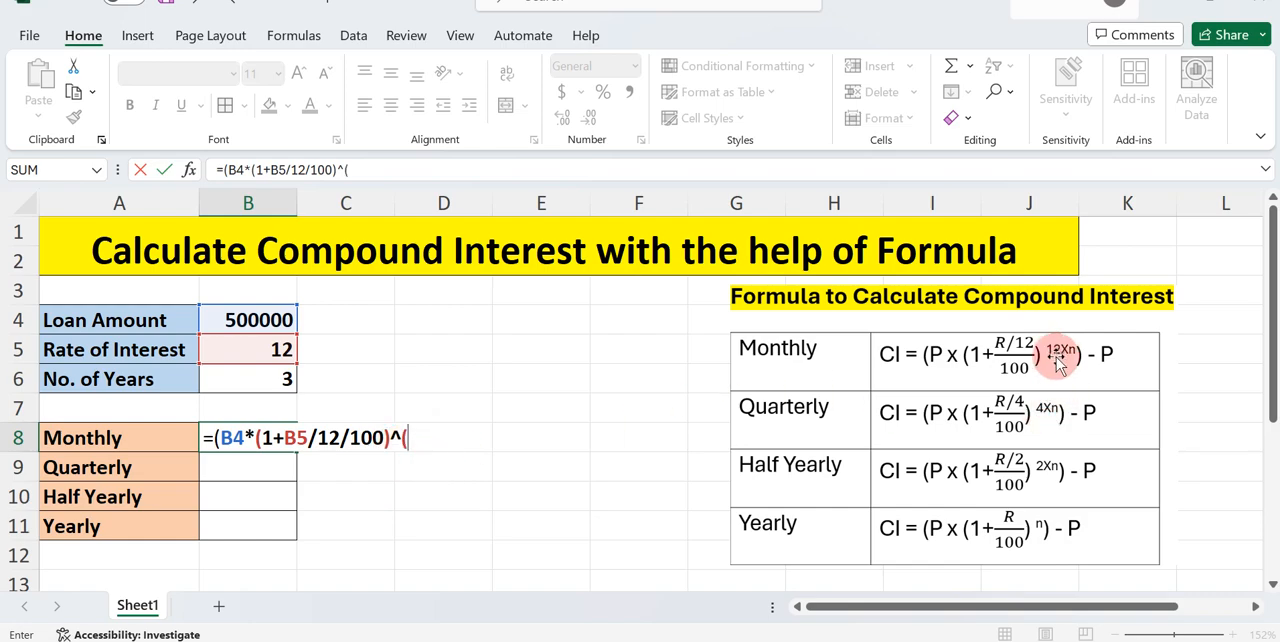
type("12*")
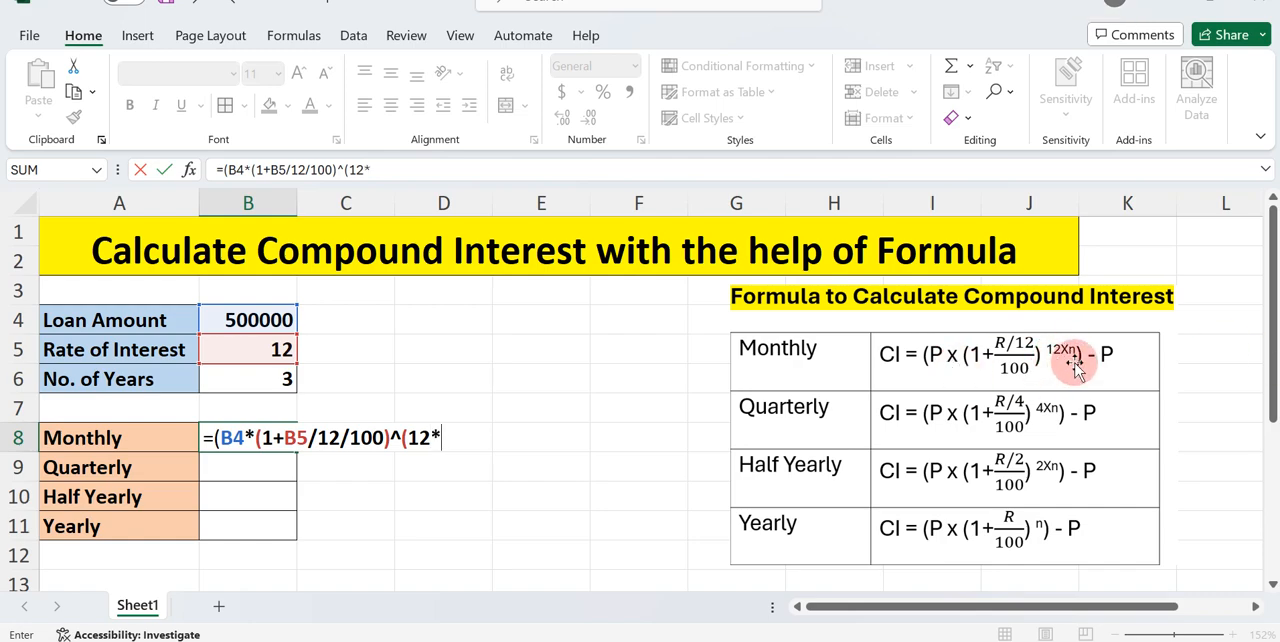
left_click(277, 382)
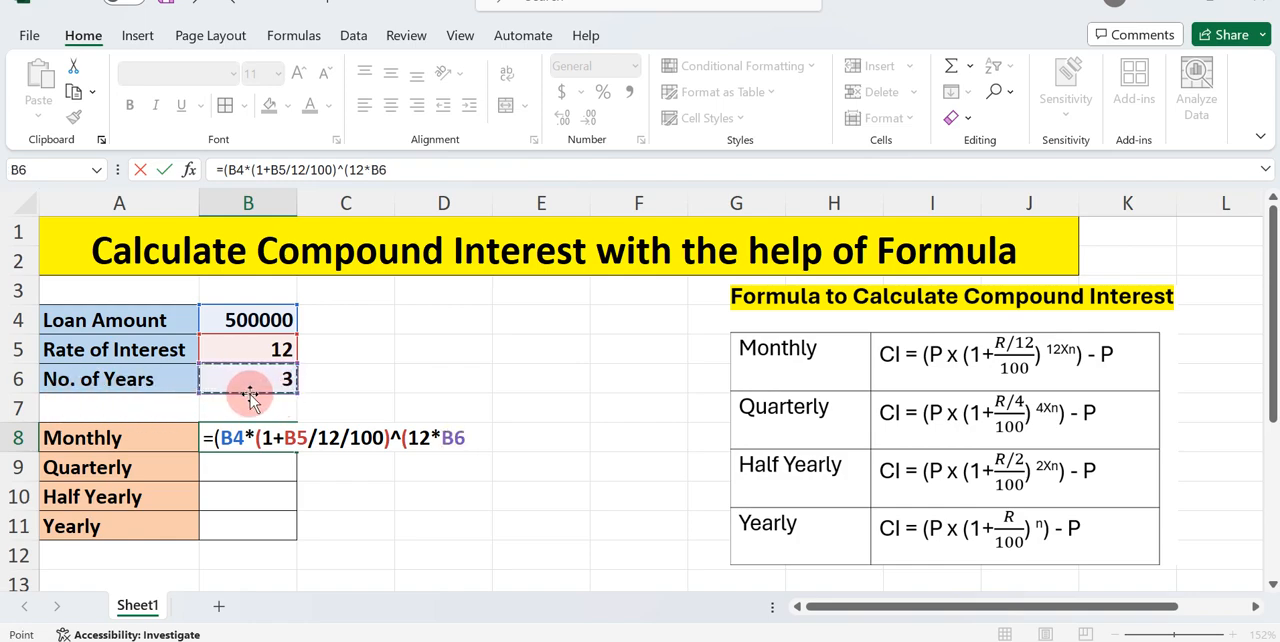
type(")")
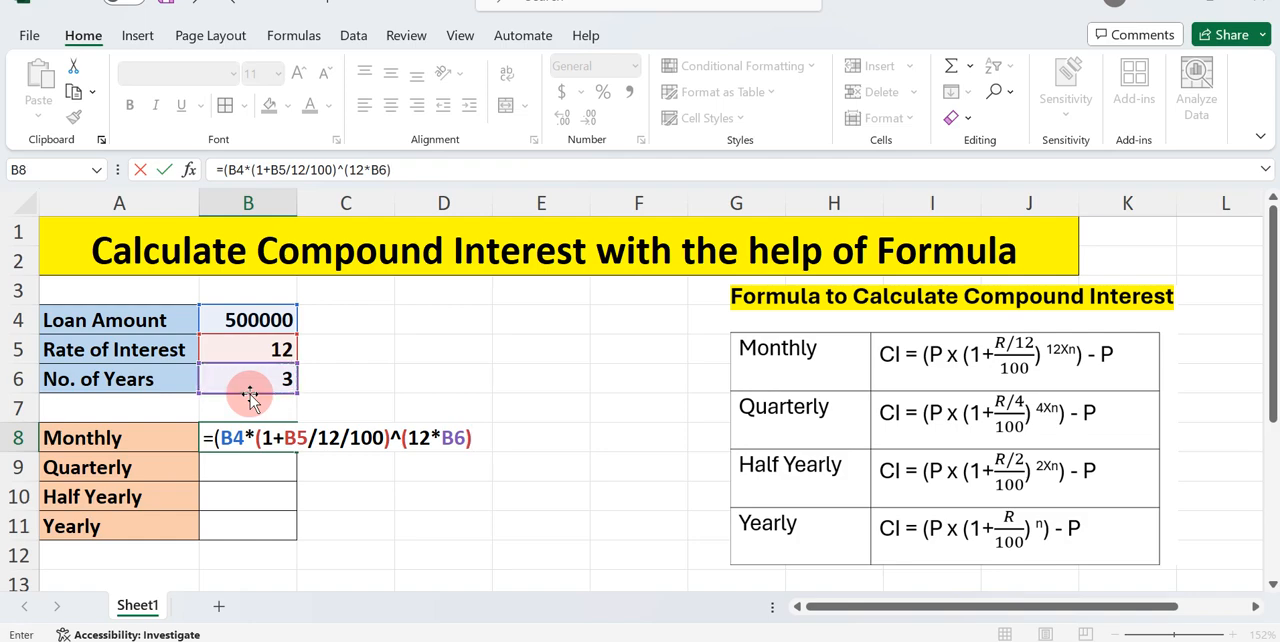
type(")")
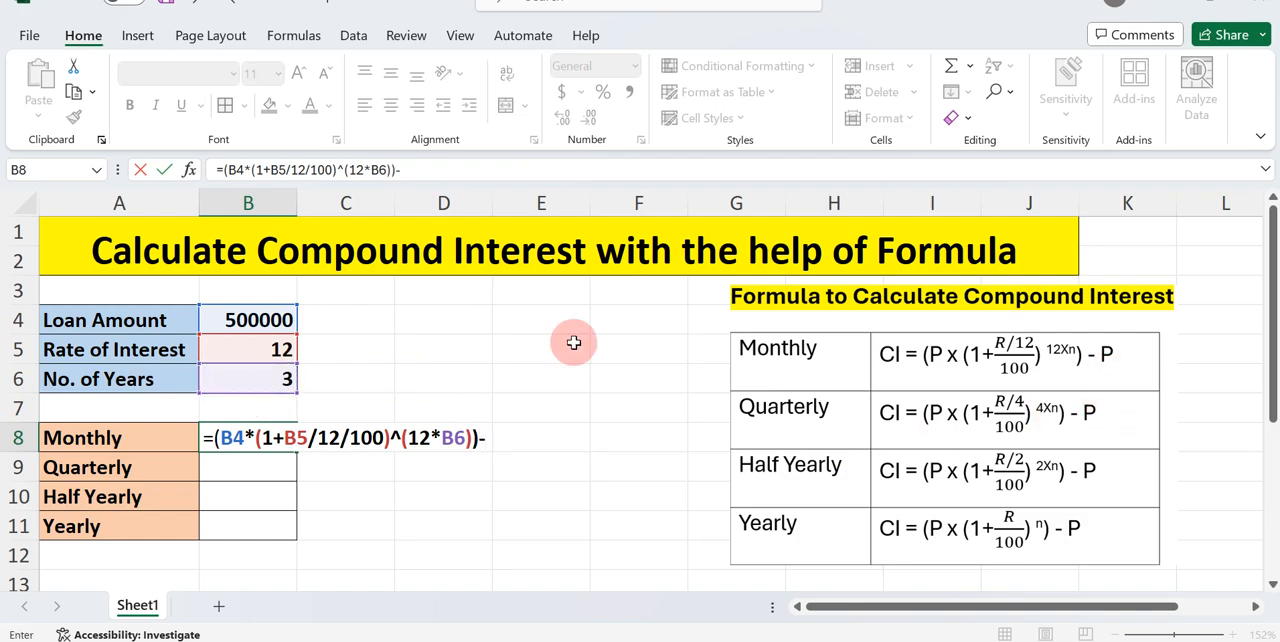
type("-")
left_click(268, 320)
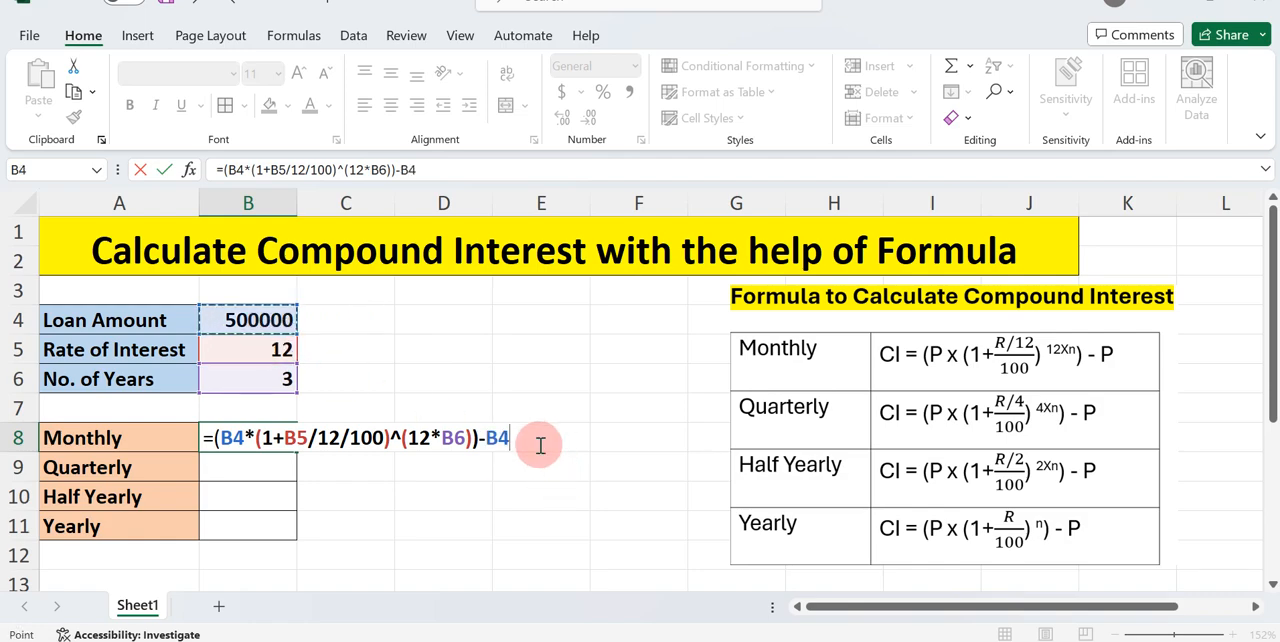
key("Return")
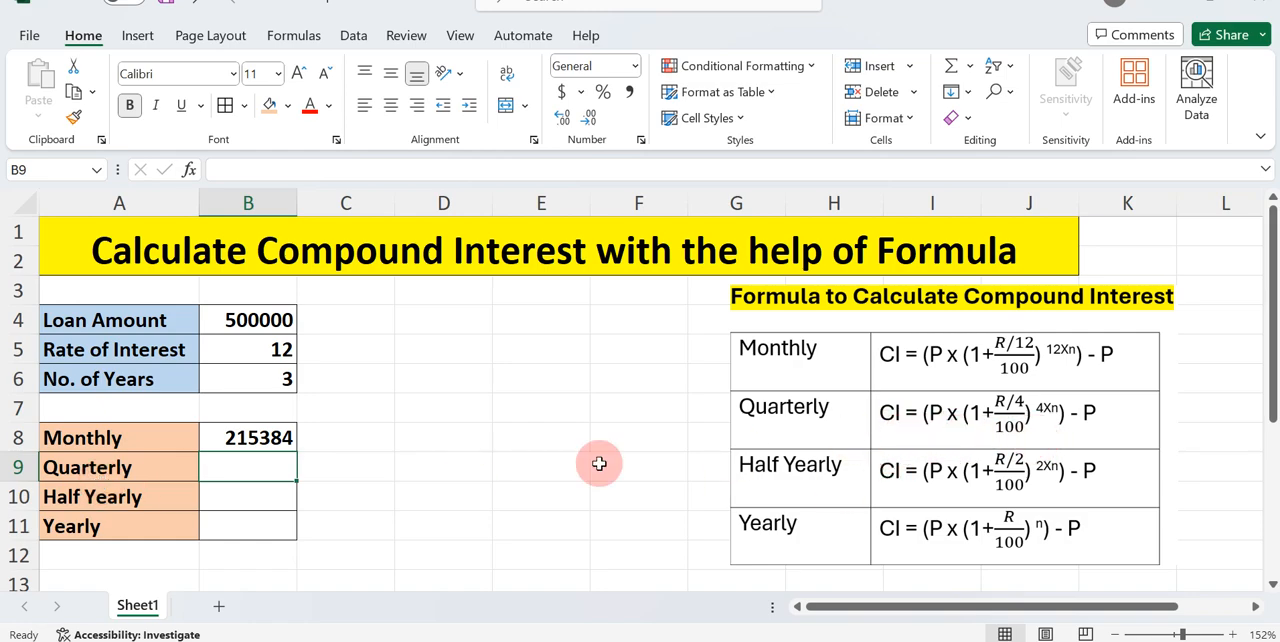
Begin the Quarterly compound interest formula in B9 with the loan amount times the quarterly growth factor: =(B4*(1+B5/4/100)
type("=(")
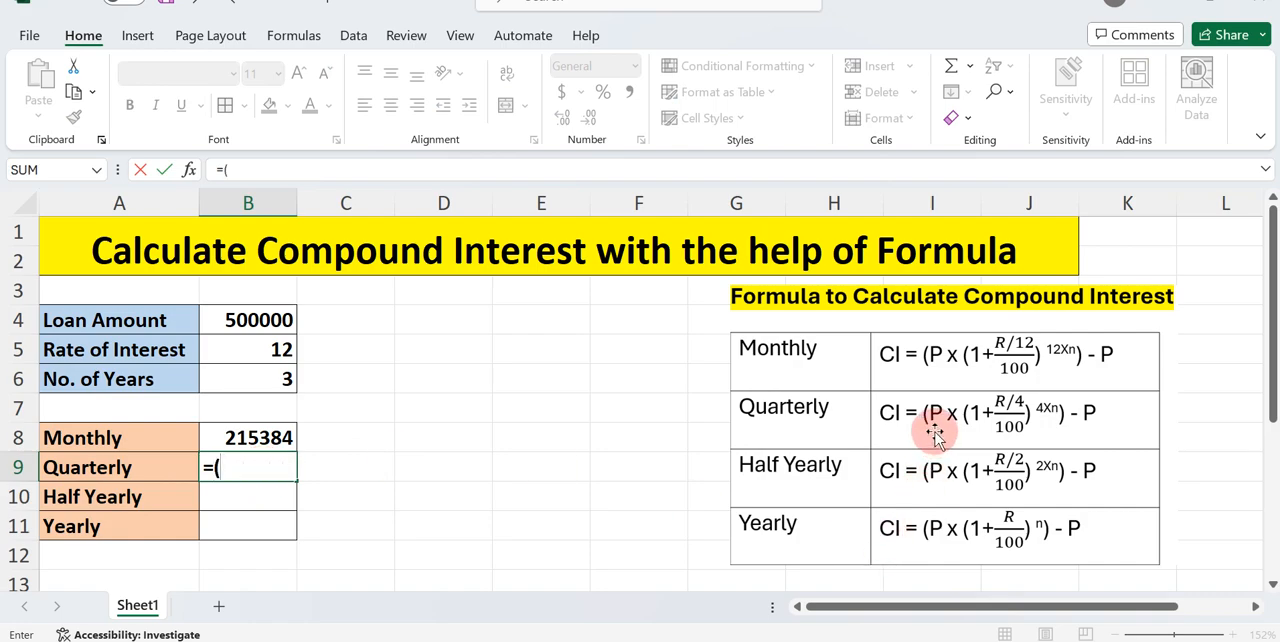
left_click(264, 325)
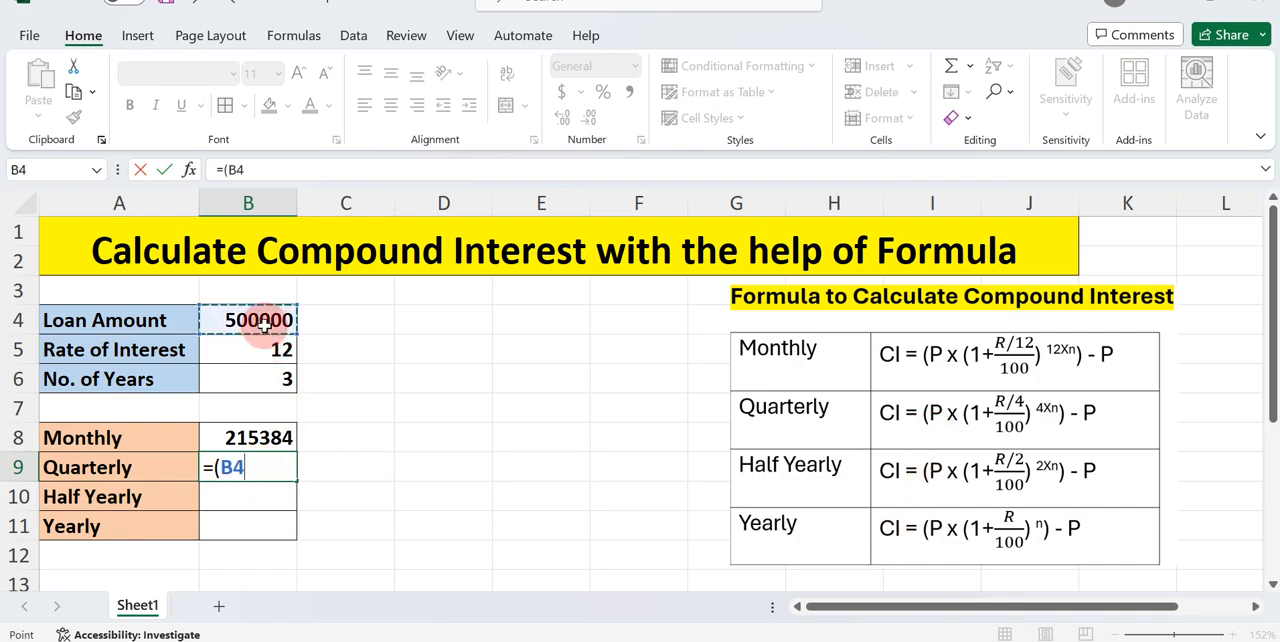
type("*")
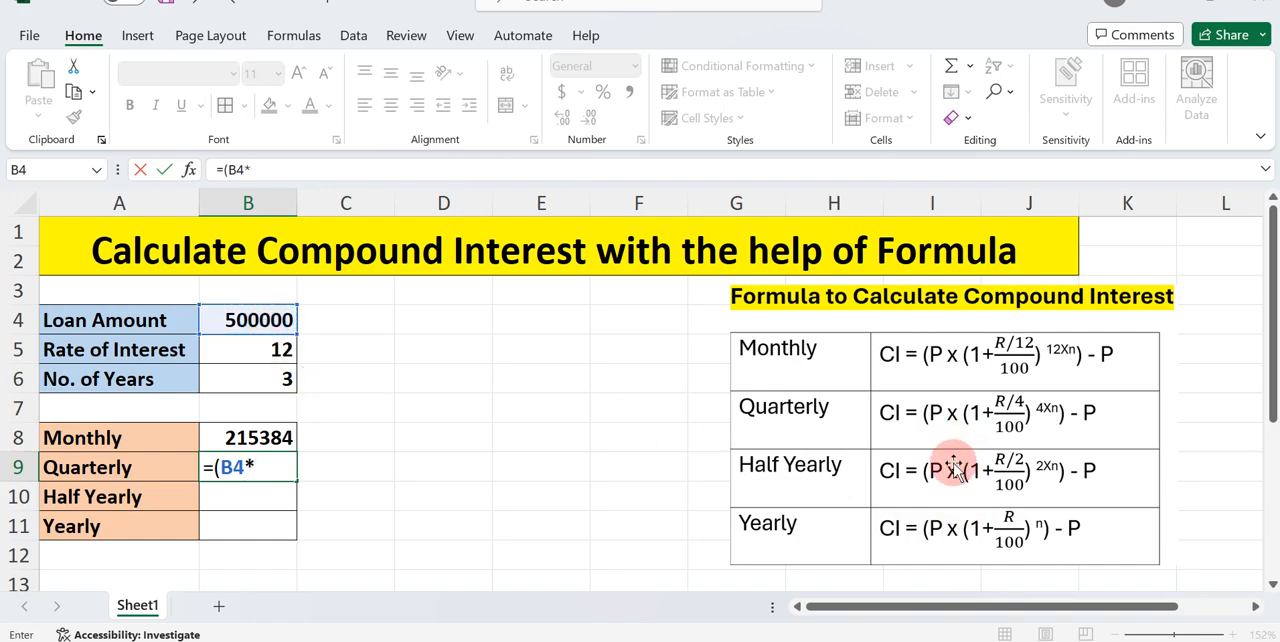
type("(")
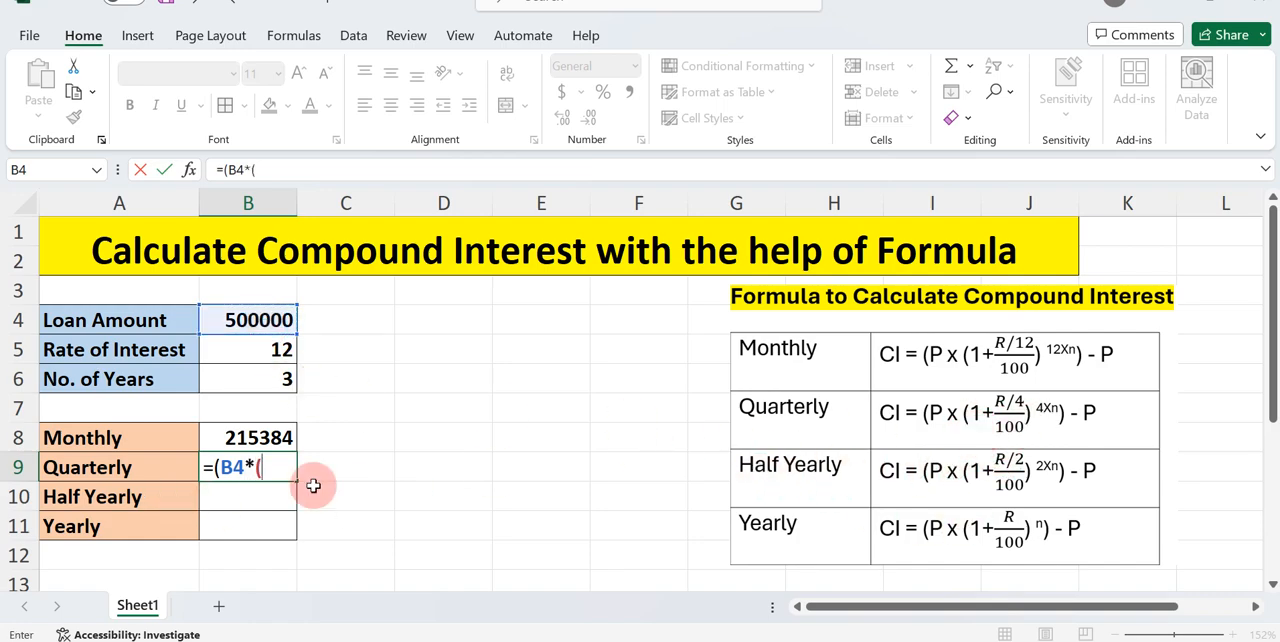
type("1=")
key("BackSpace")
type("+")
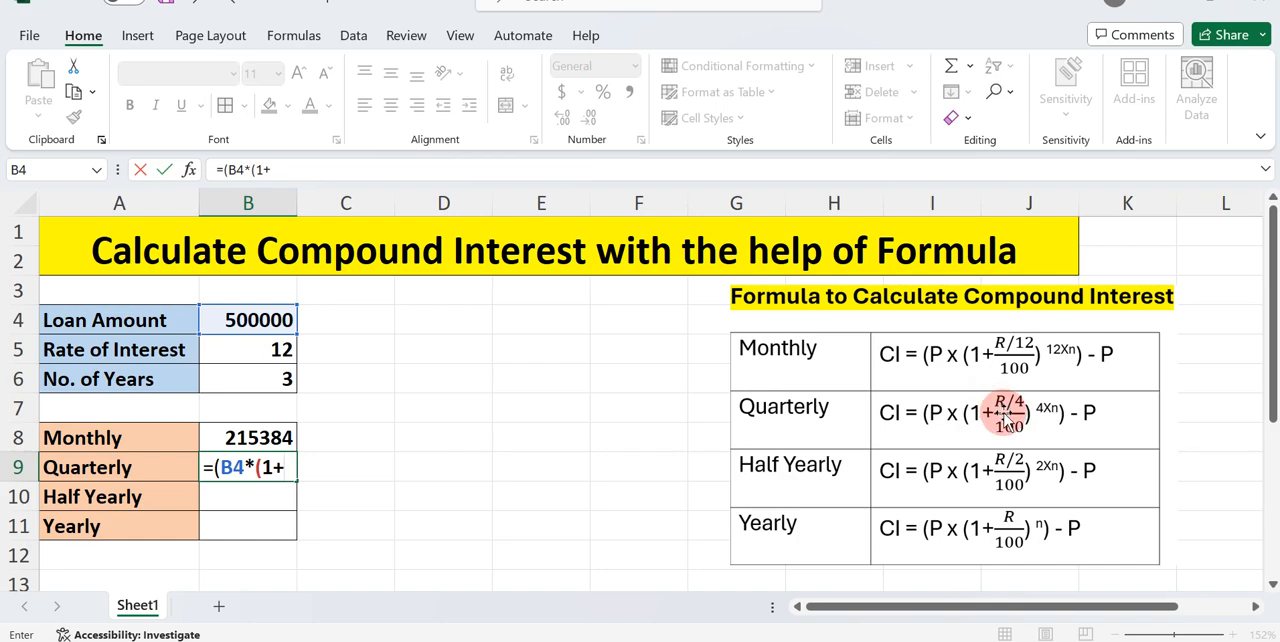
left_click(264, 350)
type("/4")
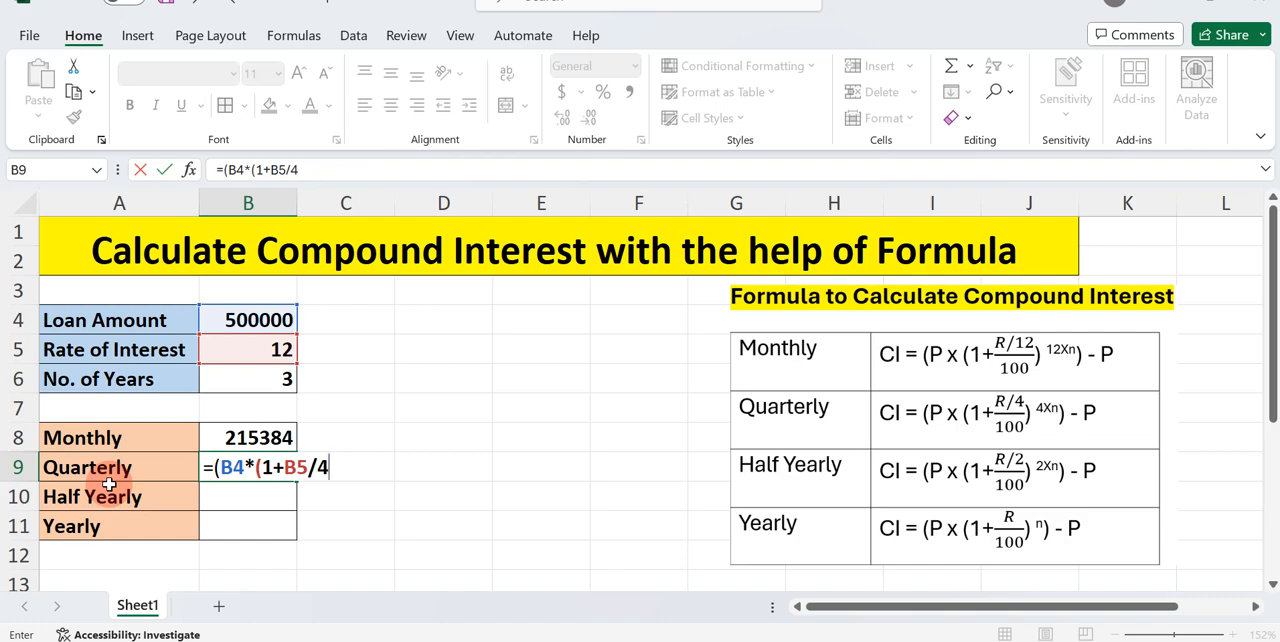
type("/100")
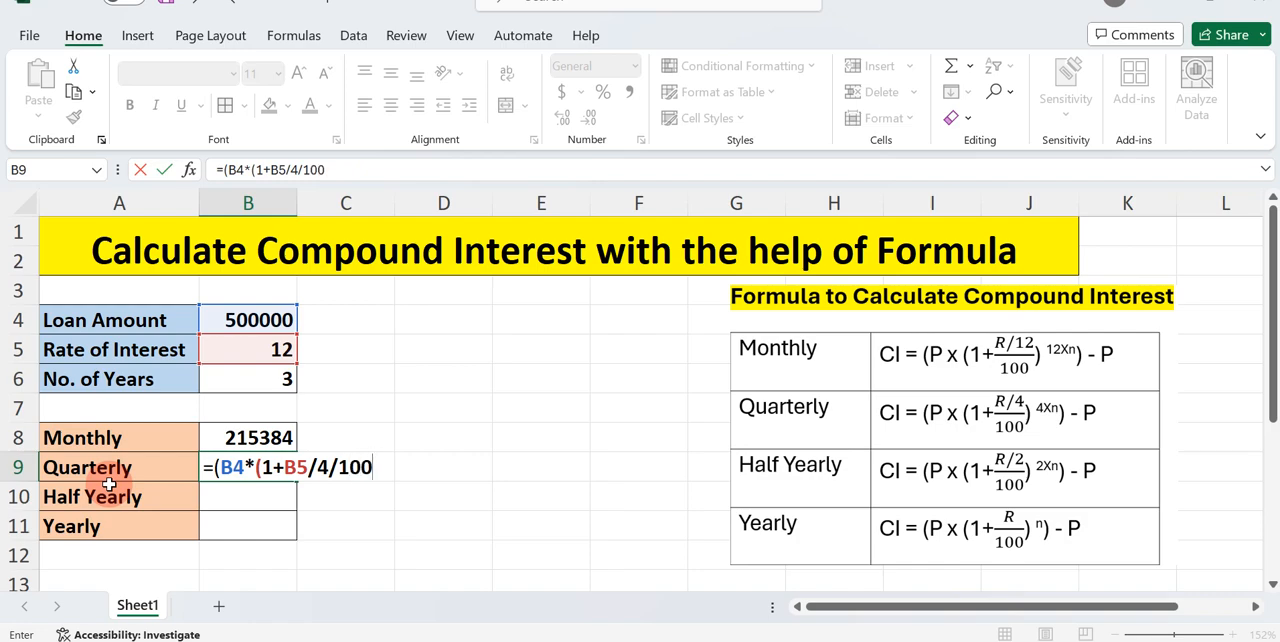
type(")")
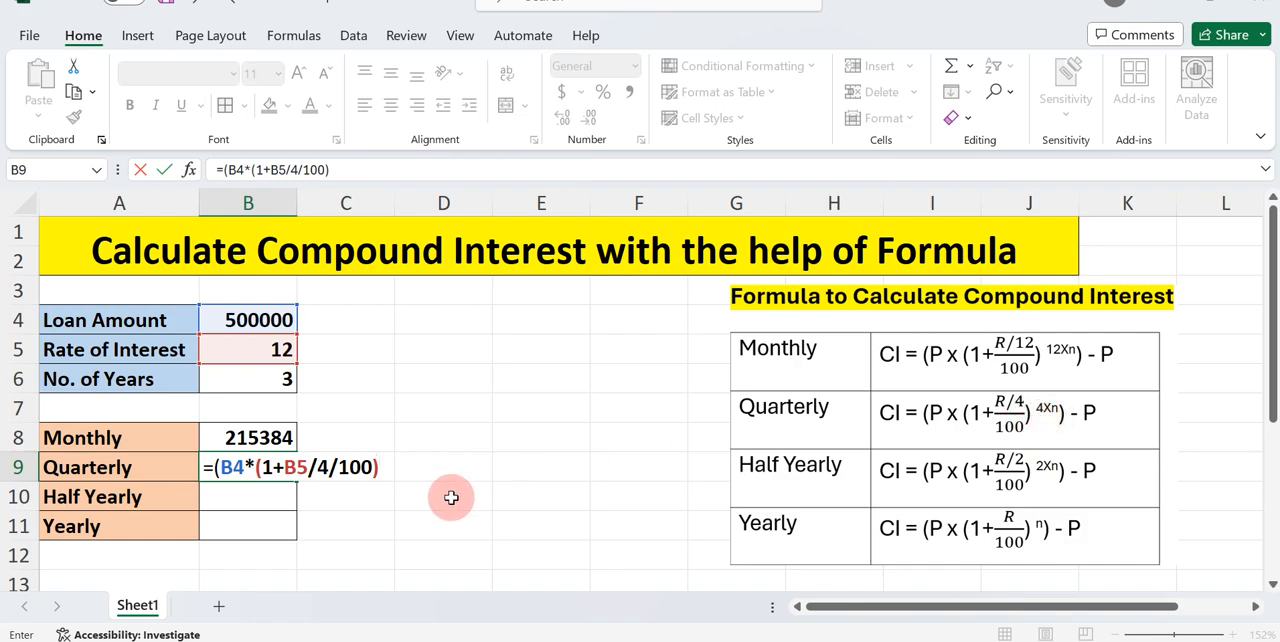
Complete the Quarterly formula in B9 by raising the factor to ^(4*B6)), subtracting B4, and entering it
type("^(")
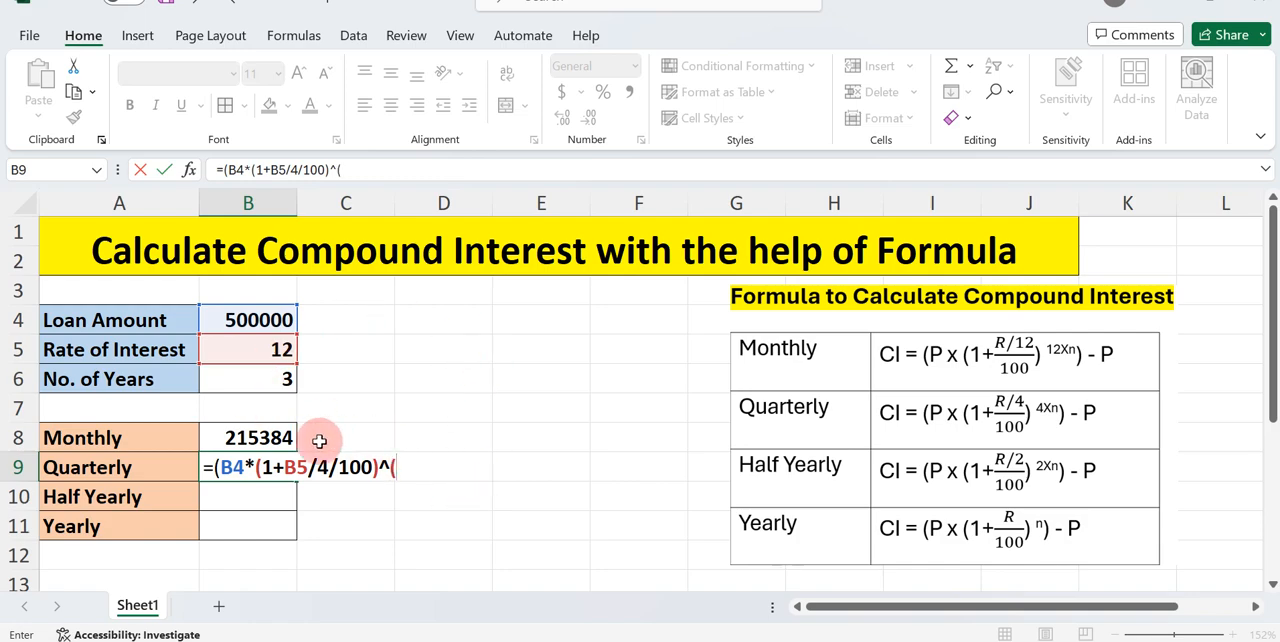
type("4")
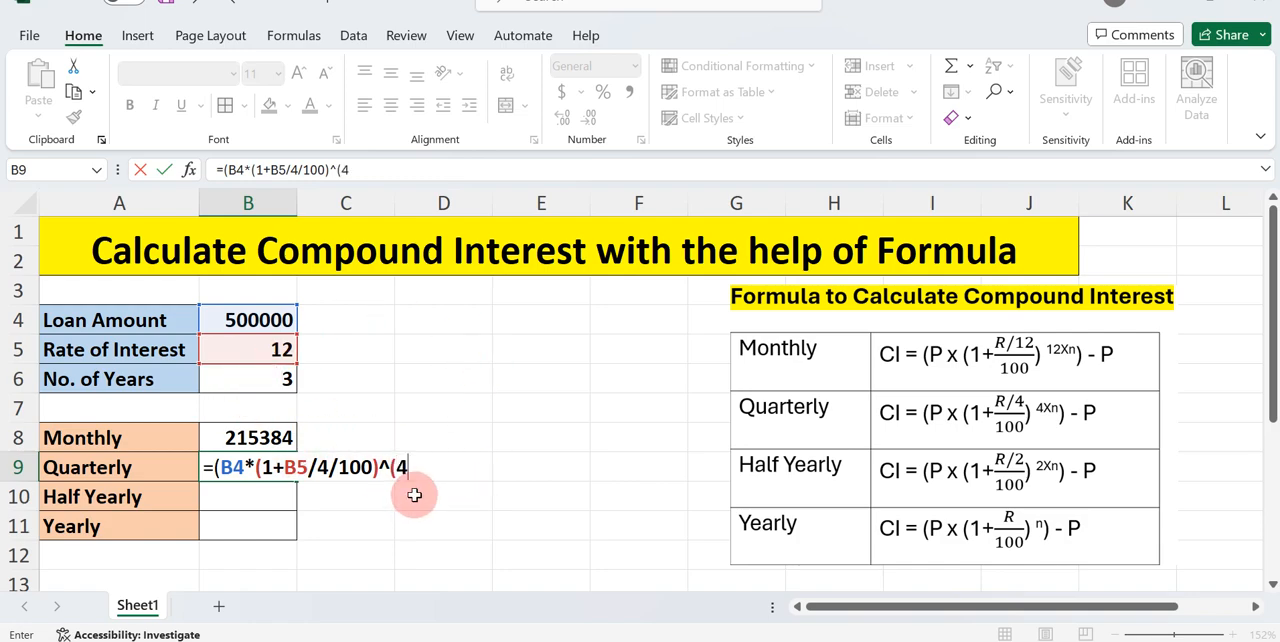
type("*")
left_click(260, 376)
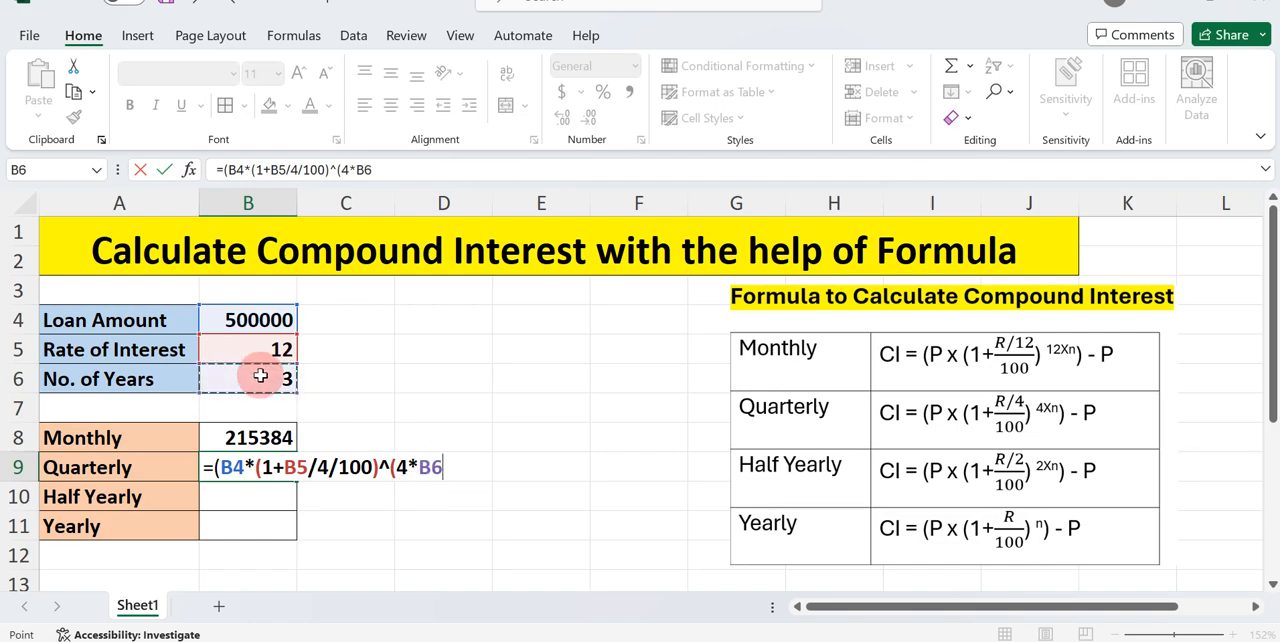
type(")")
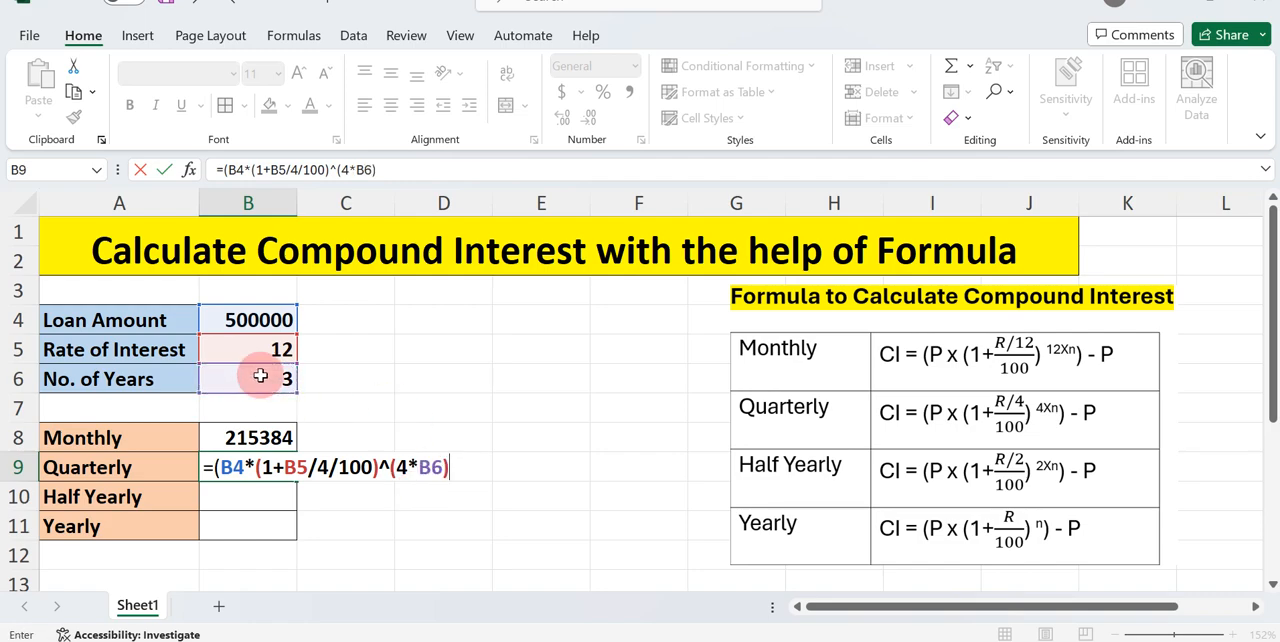
type(")-")
left_click(263, 318)
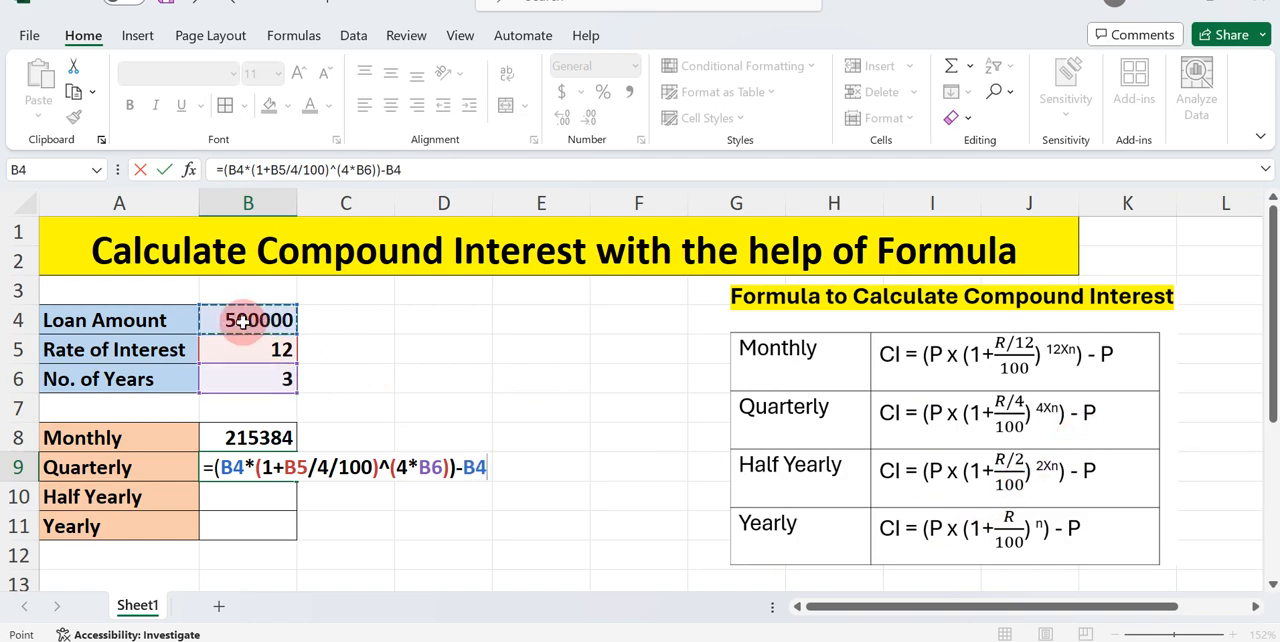
key("Return")
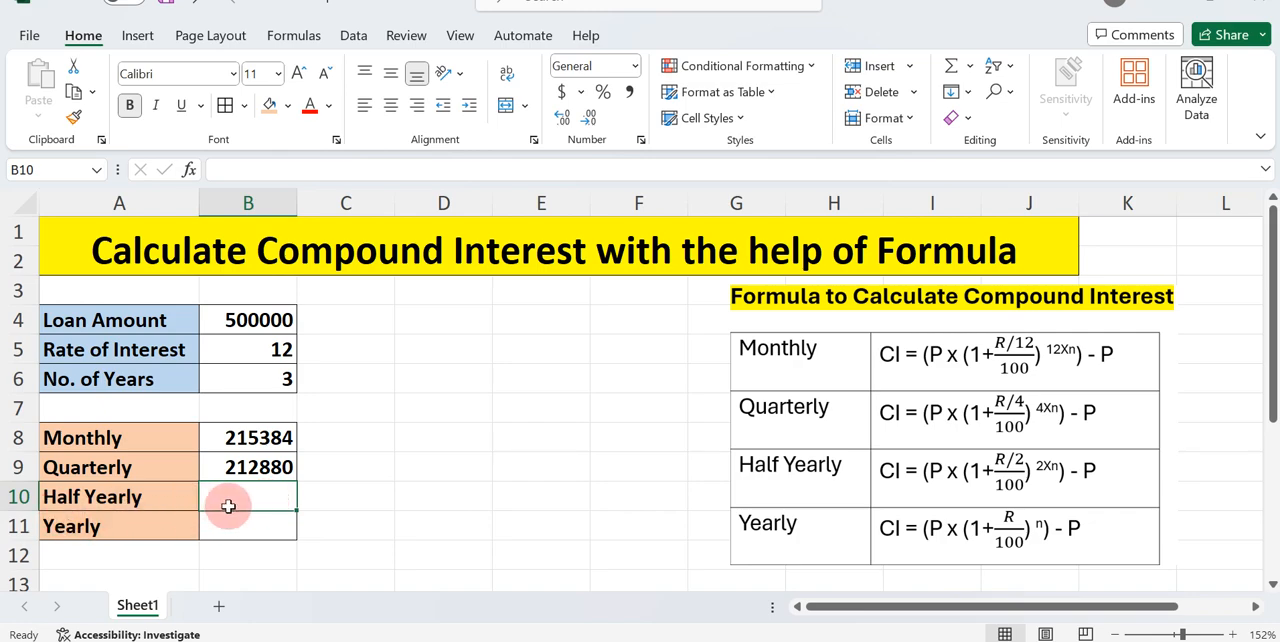
Begin the Half Yearly compound interest formula in B10 with the loan amount times the half-yearly growth factor: =(B4*(1+B5/2/100)
type("=")
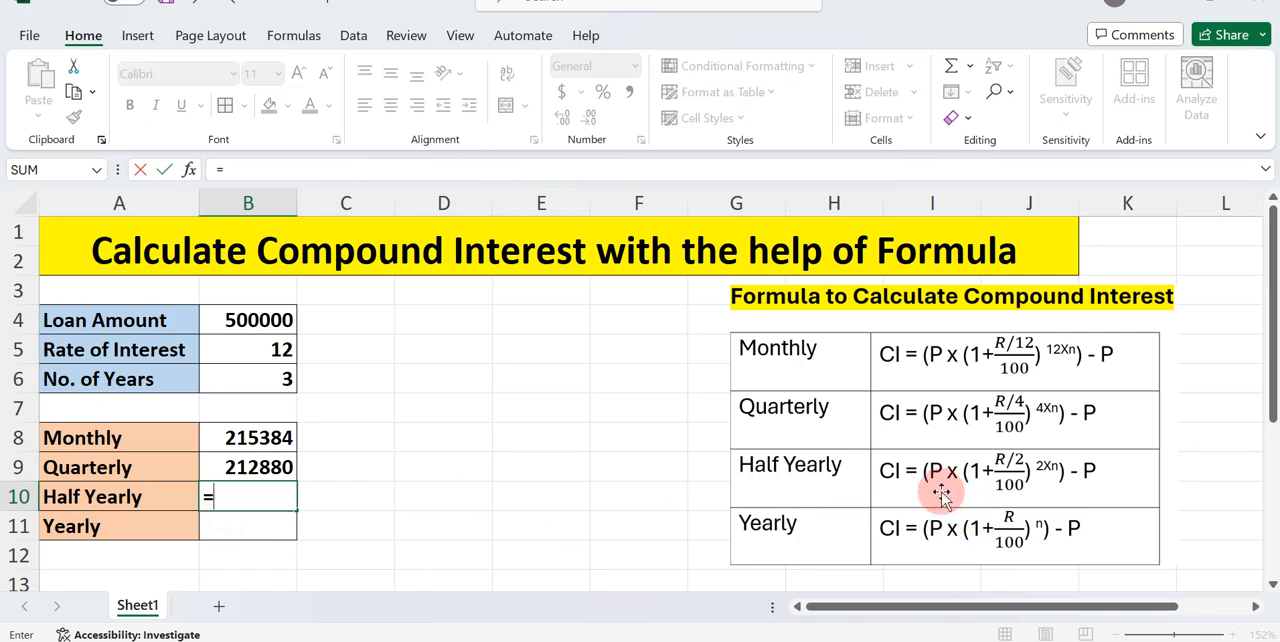
type("(")
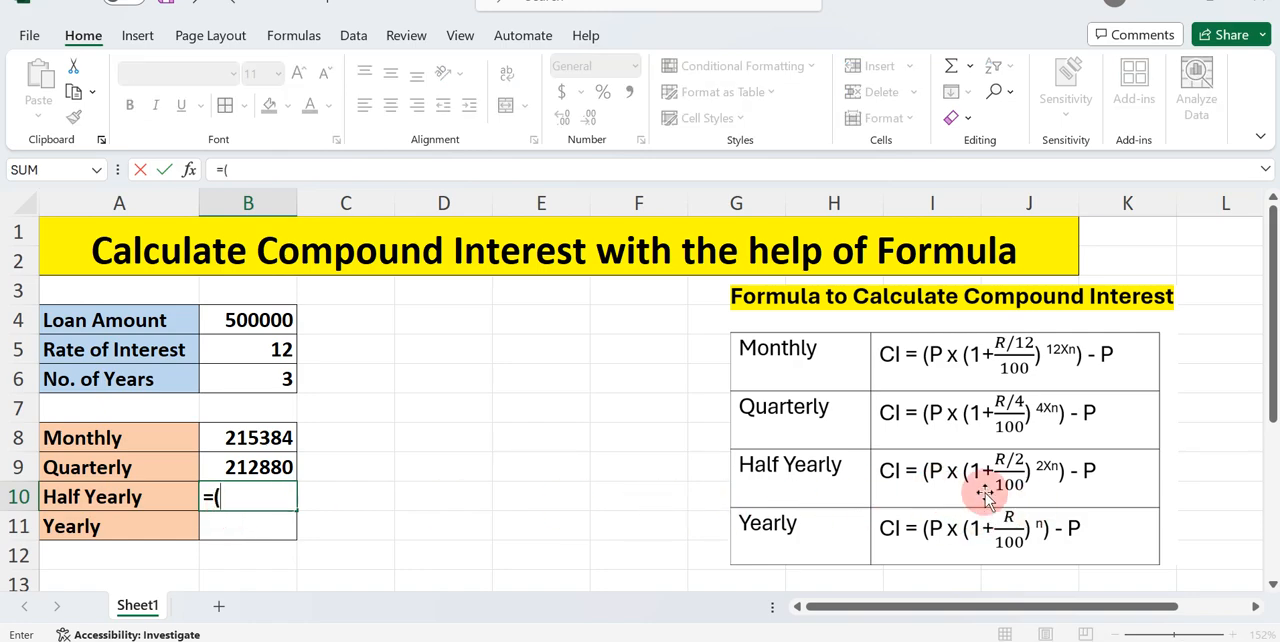
left_click(255, 321)
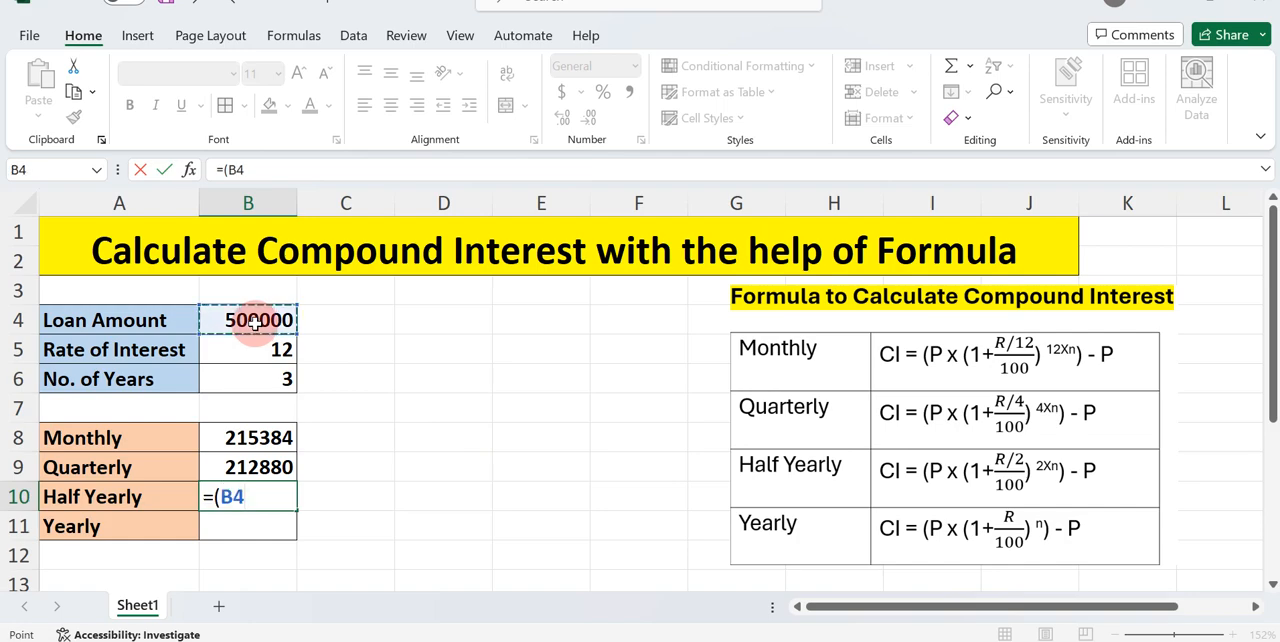
type("*")
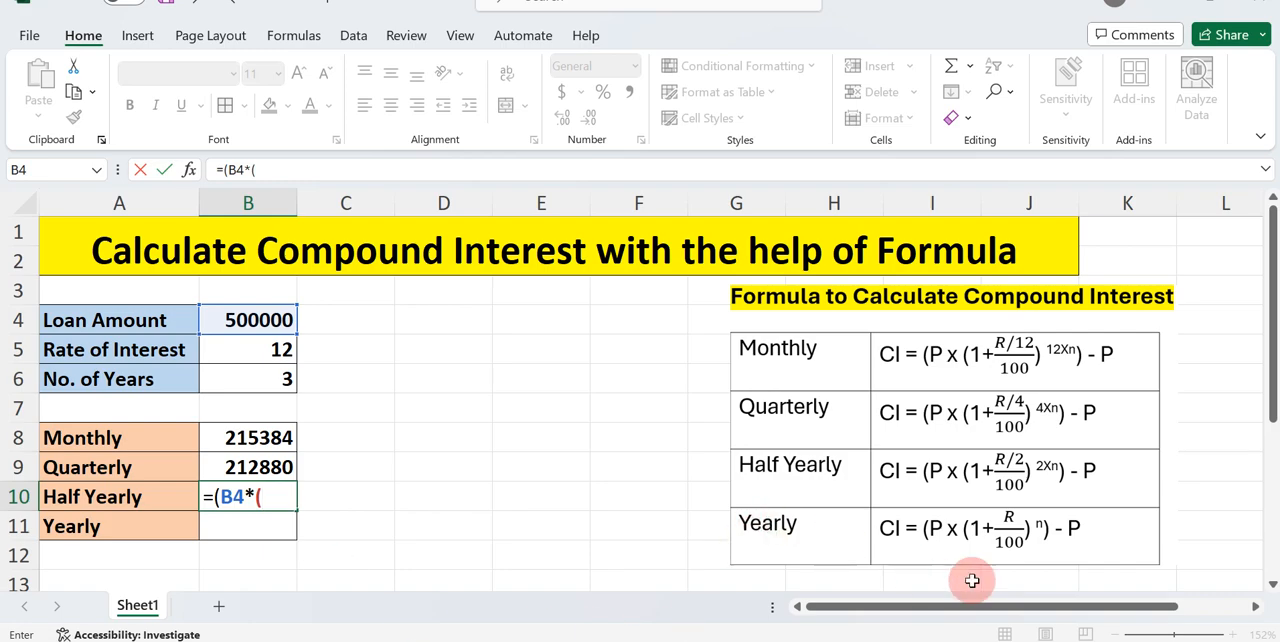
type("(1+")
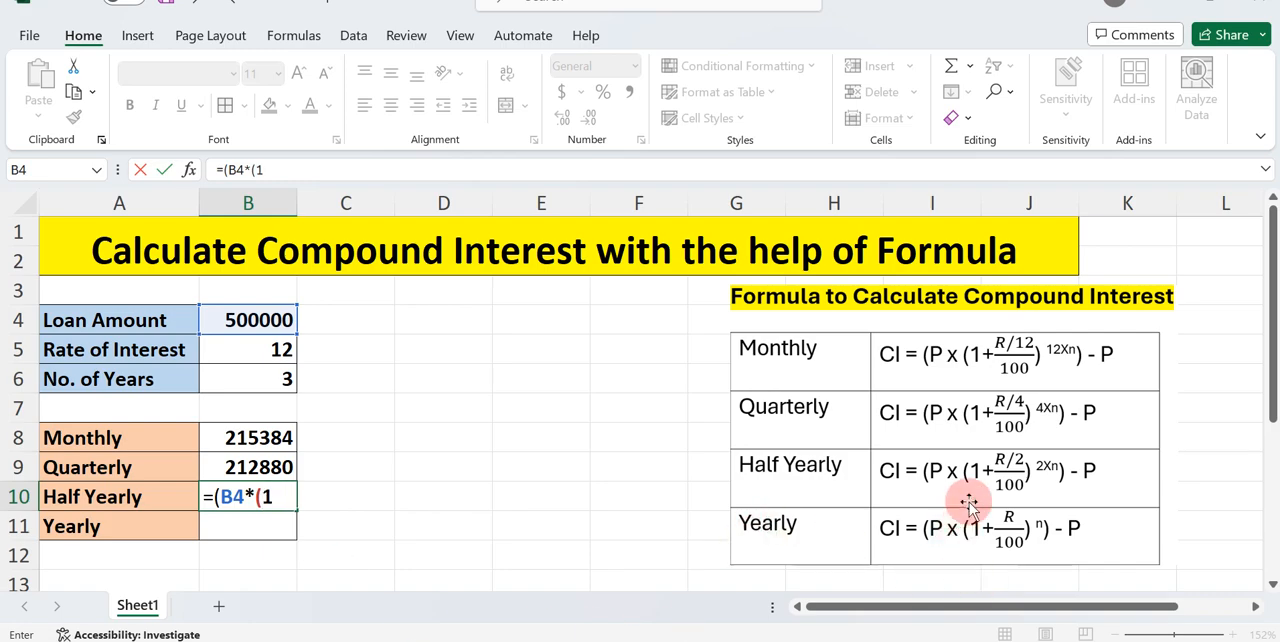
left_click(300, 349)
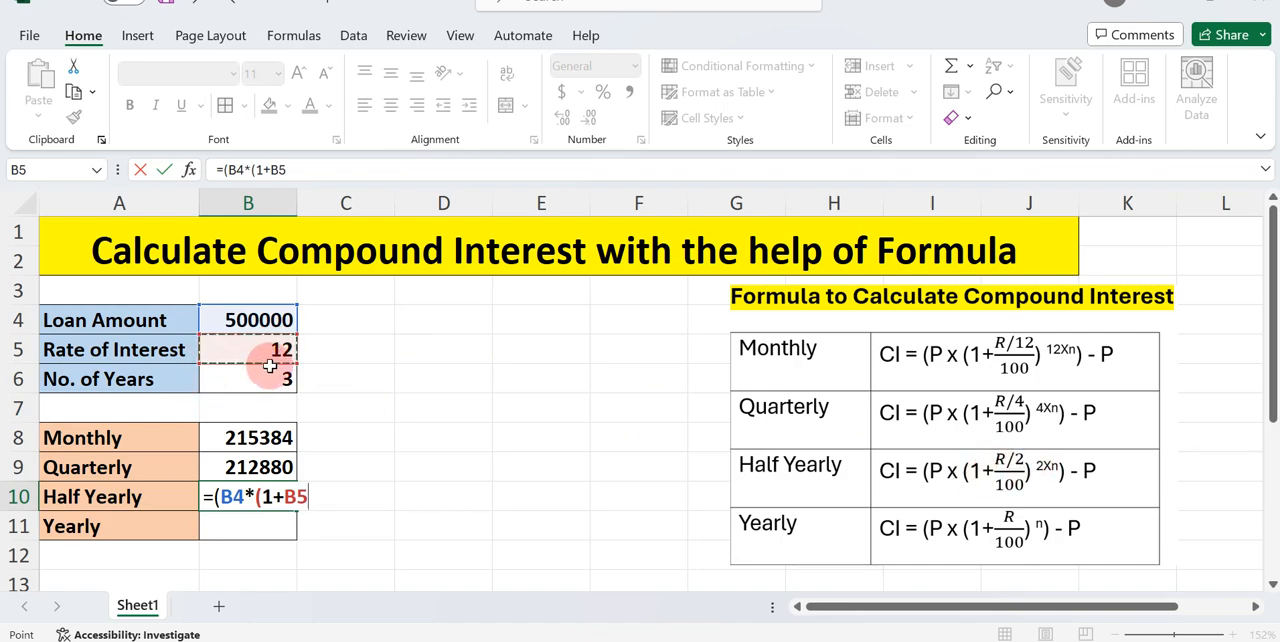
type("/")
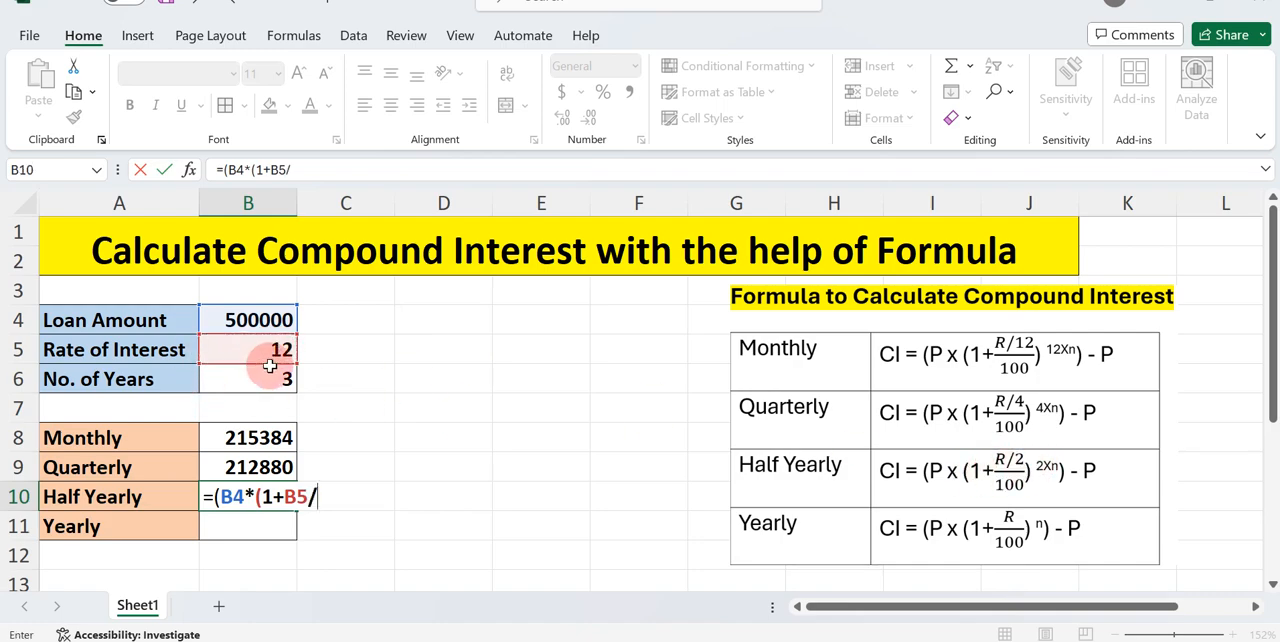
type("2/100")
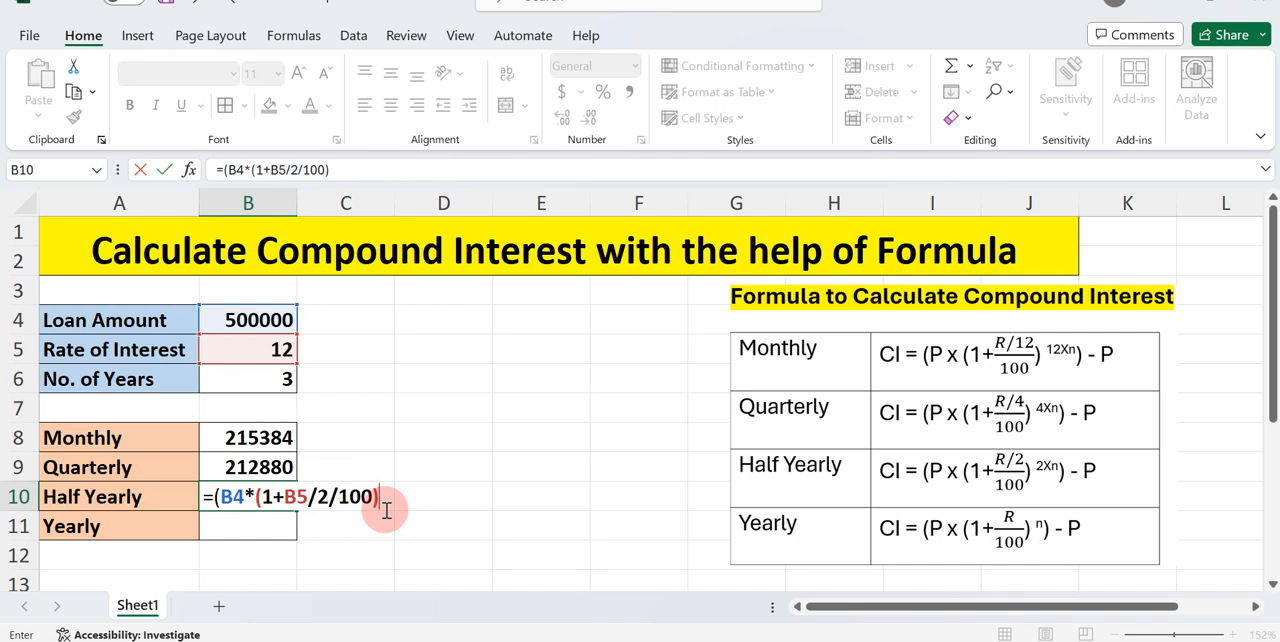
Complete the Half Yearly formula in B10 by raising the factor to ^(2*B6)), subtracting B4, and entering it
type("^(")
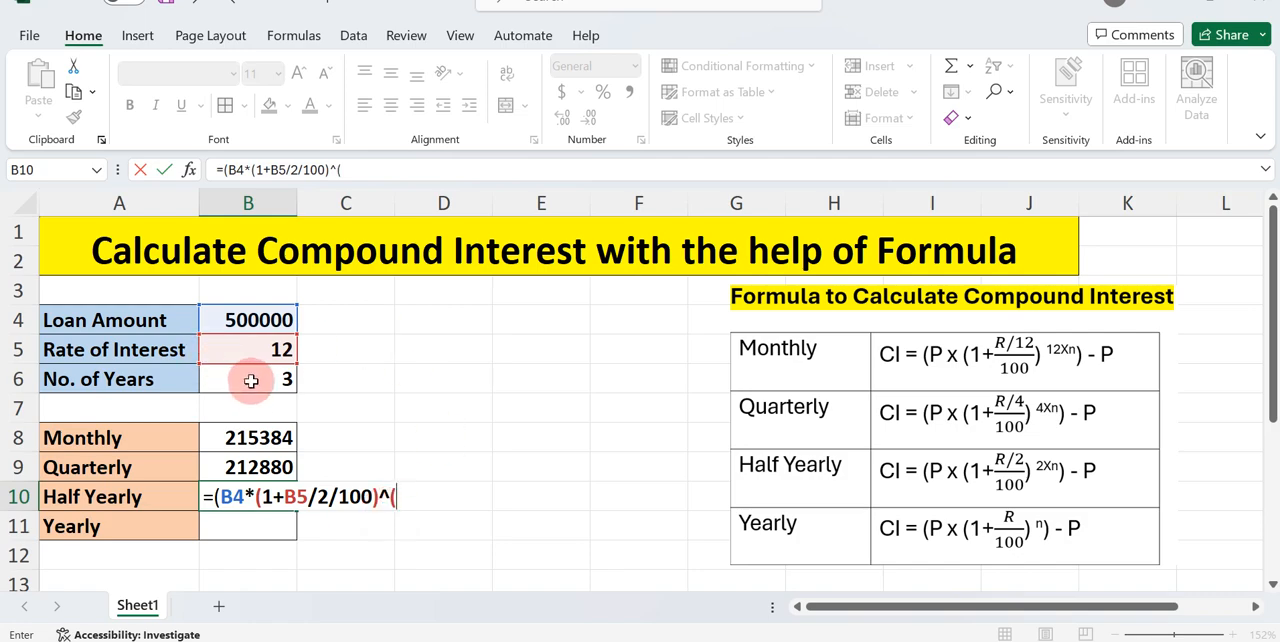
type("2*")
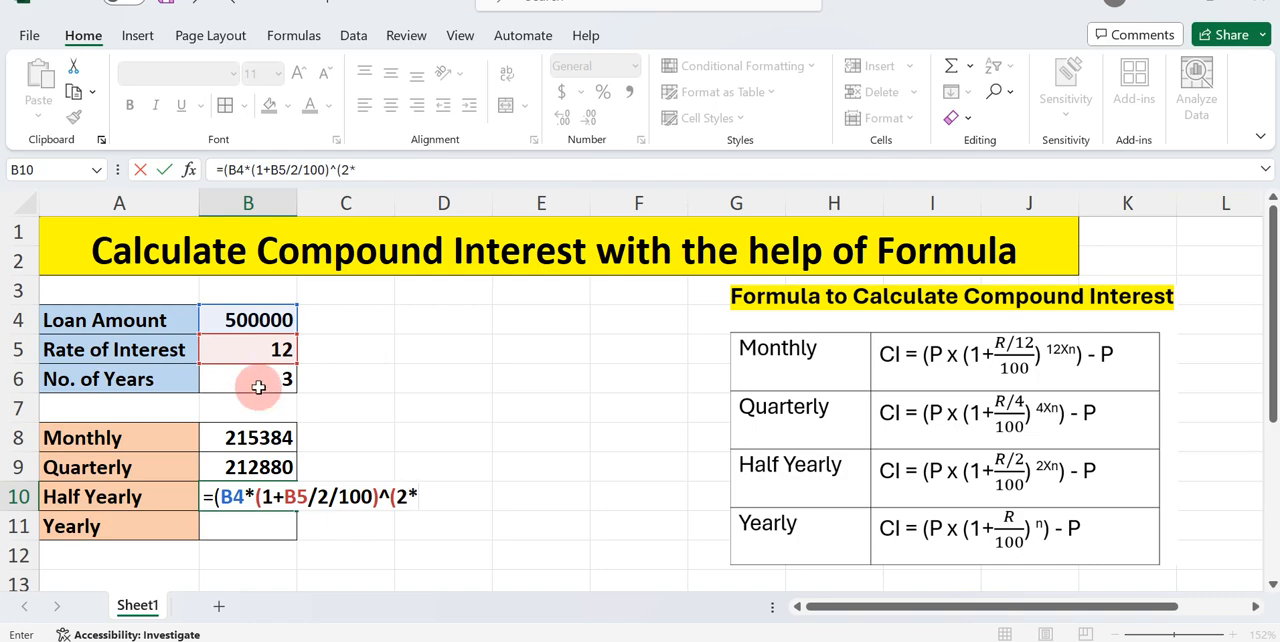
left_click(256, 382)
type("))-")
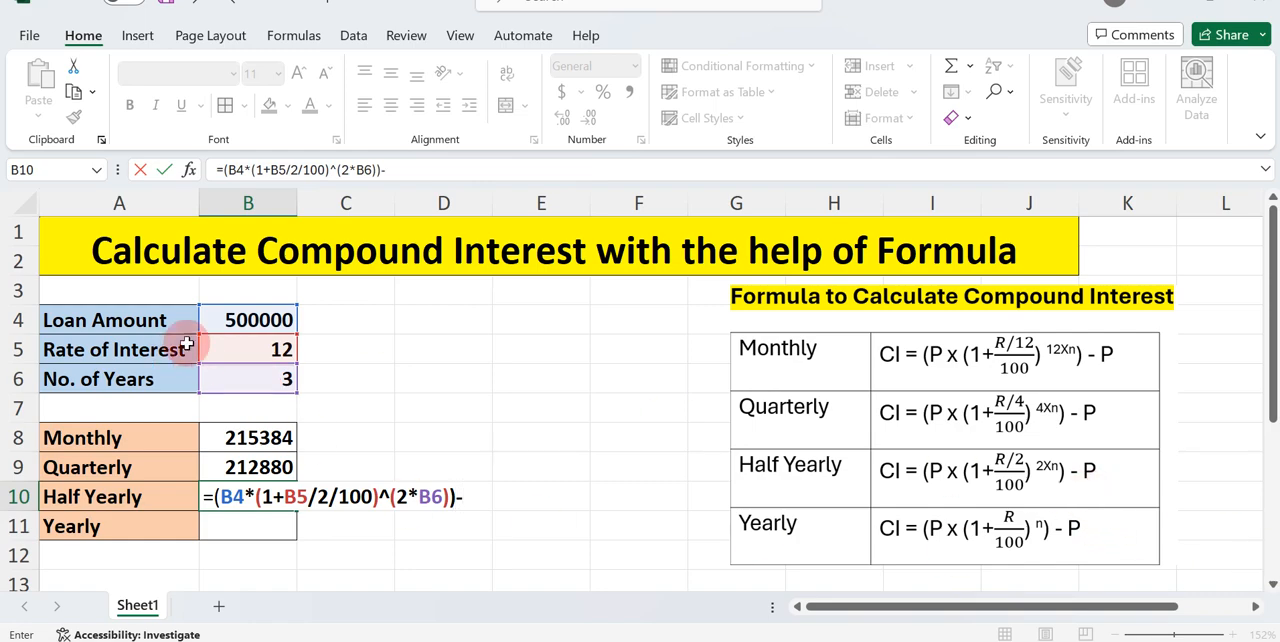
left_click(232, 318)
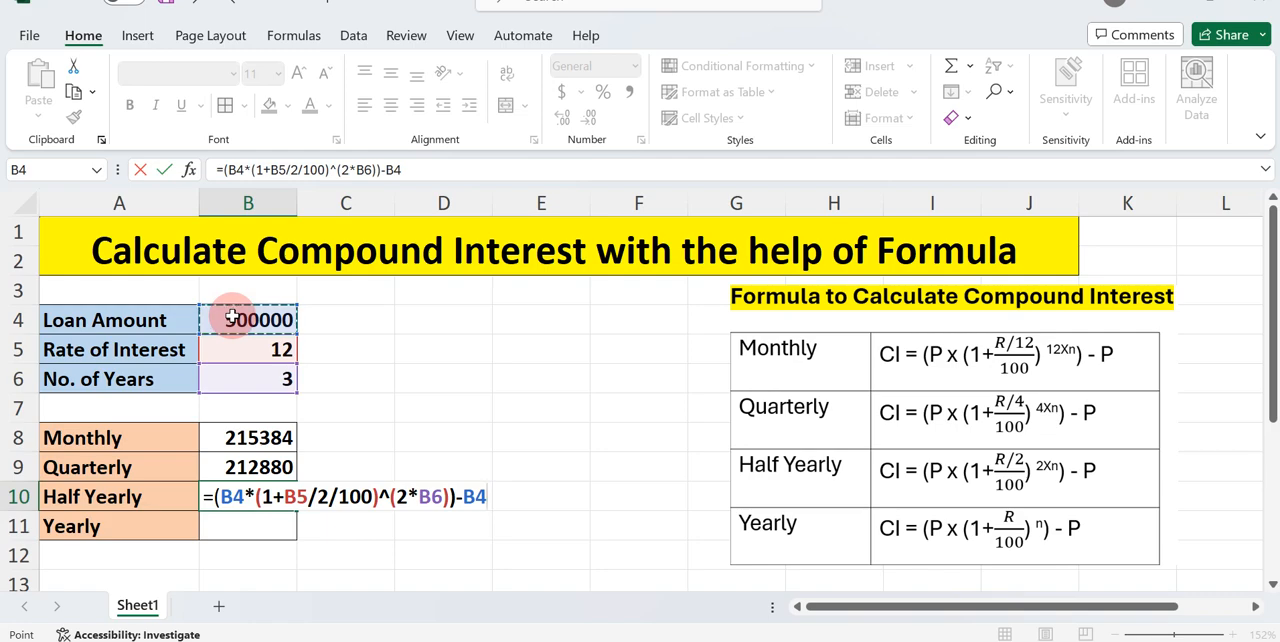
key("Return")
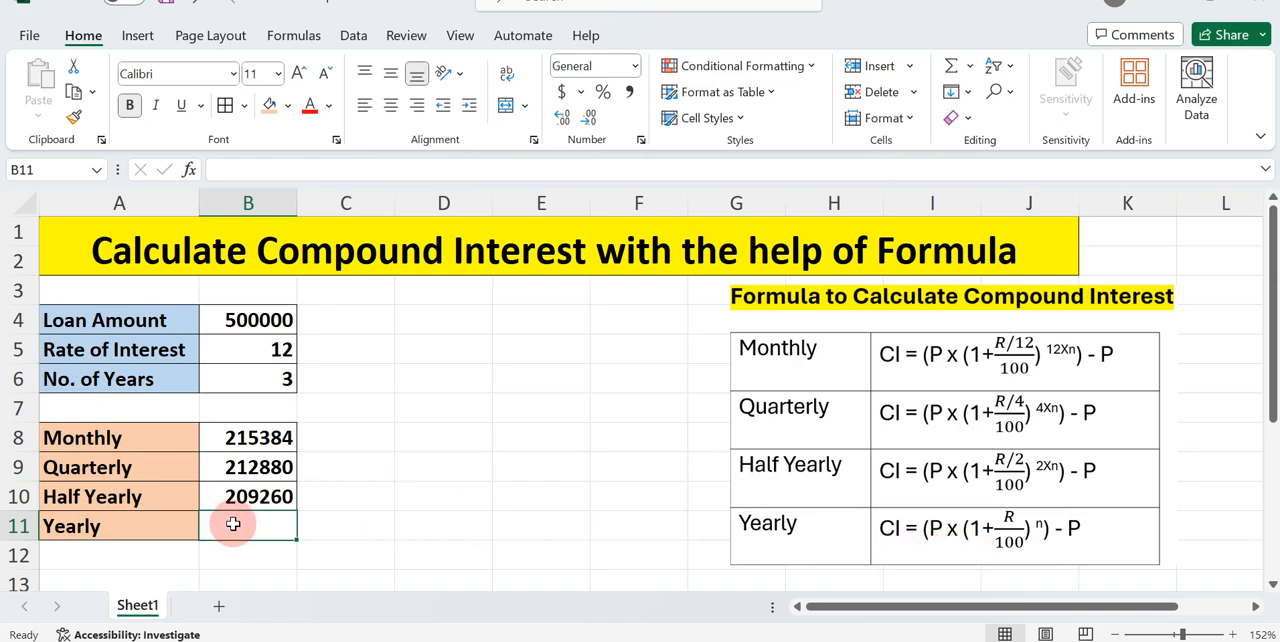
Begin the Yearly compound interest formula in B11 with the loan amount times the yearly growth factor: =(B4*(1+B5/100)
type("=(")
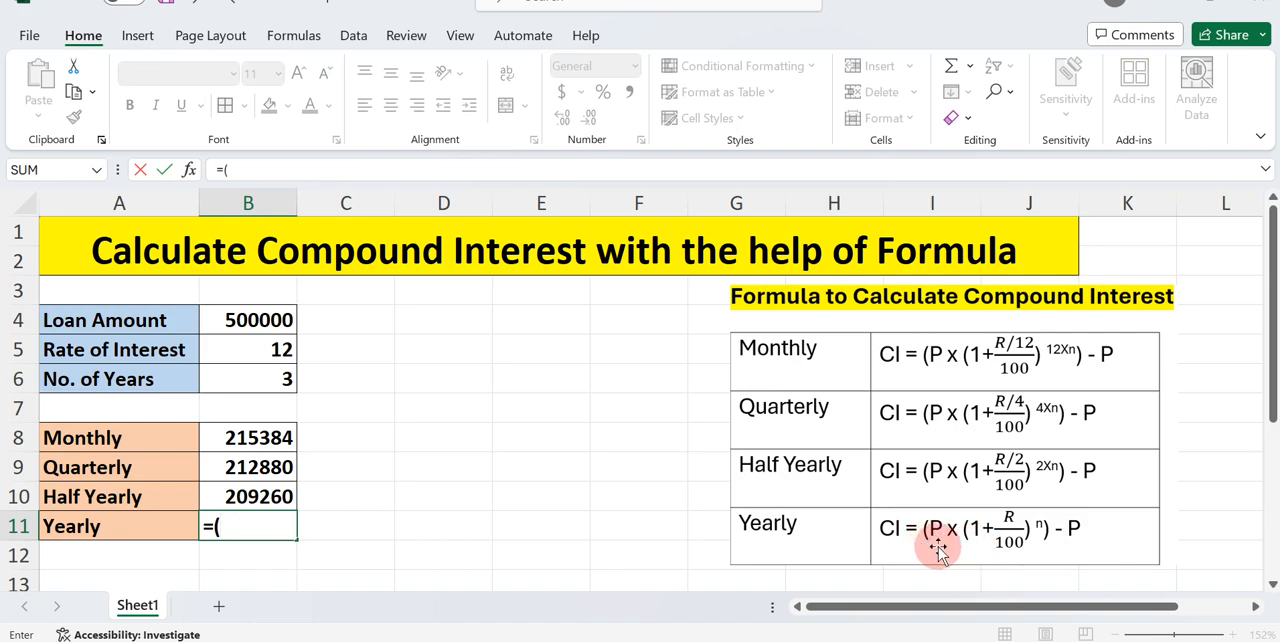
left_click(280, 319)
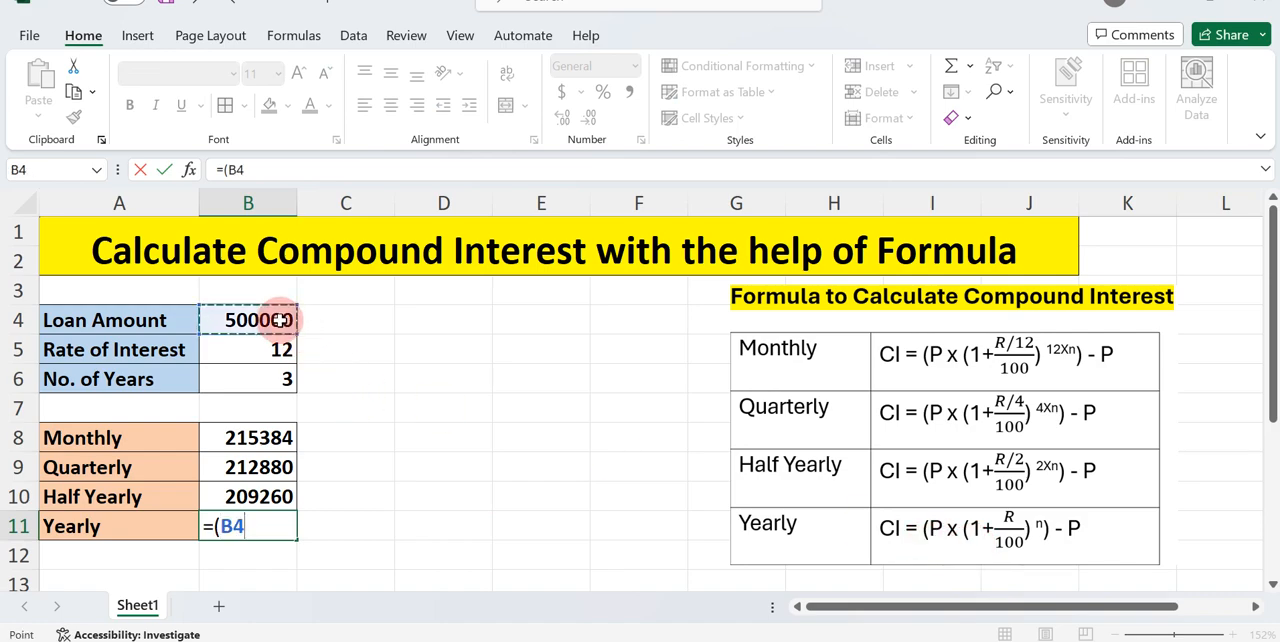
type("*(")
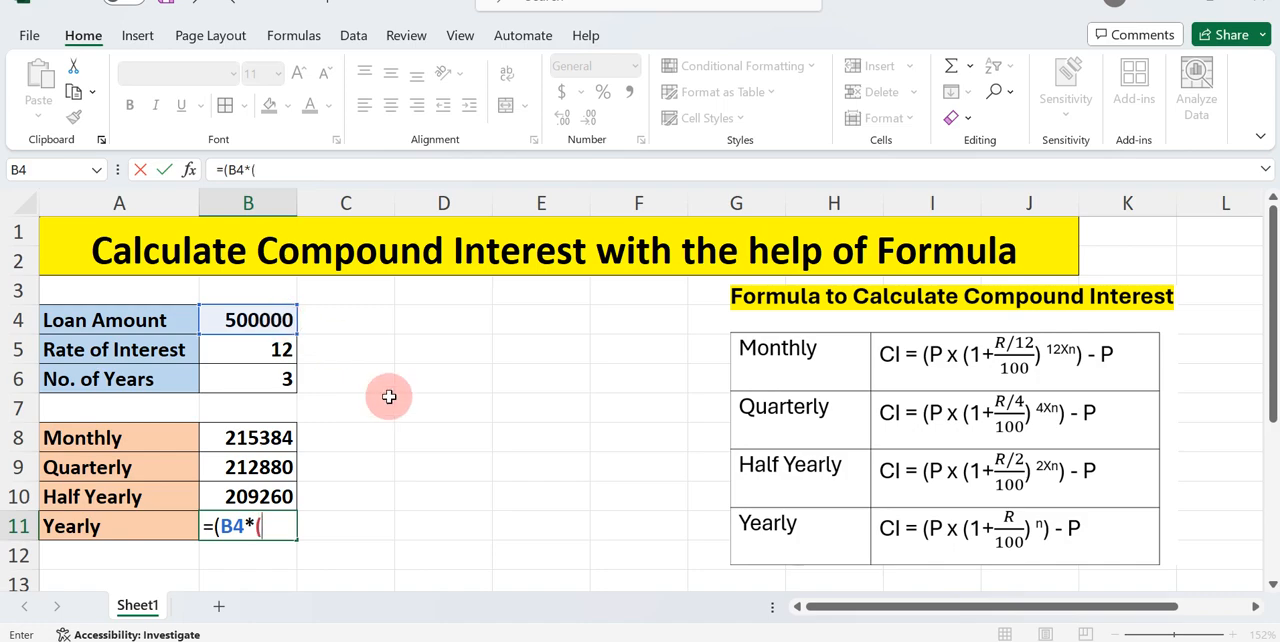
type("1")
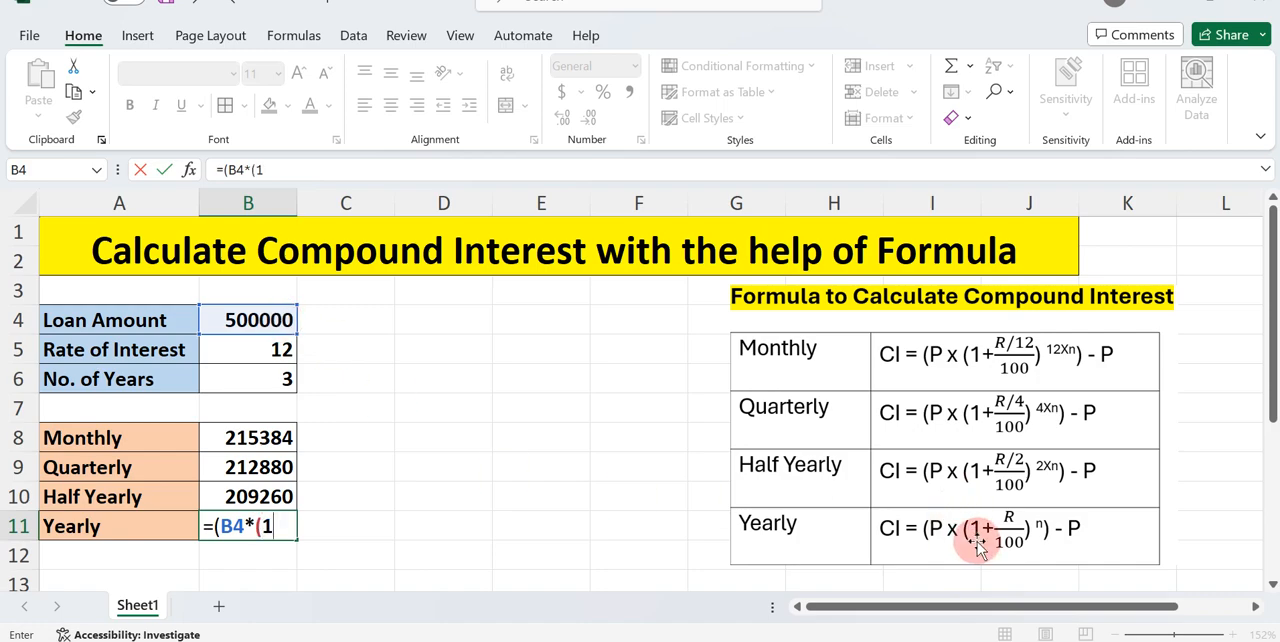
type("+")
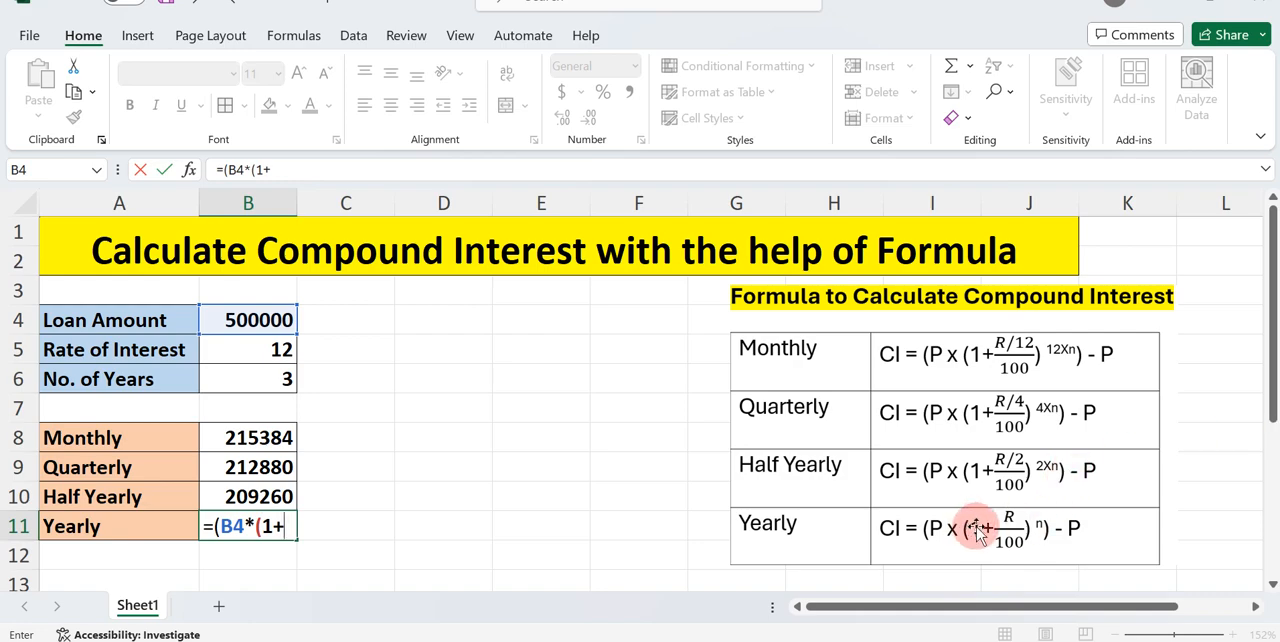
left_click(243, 353)
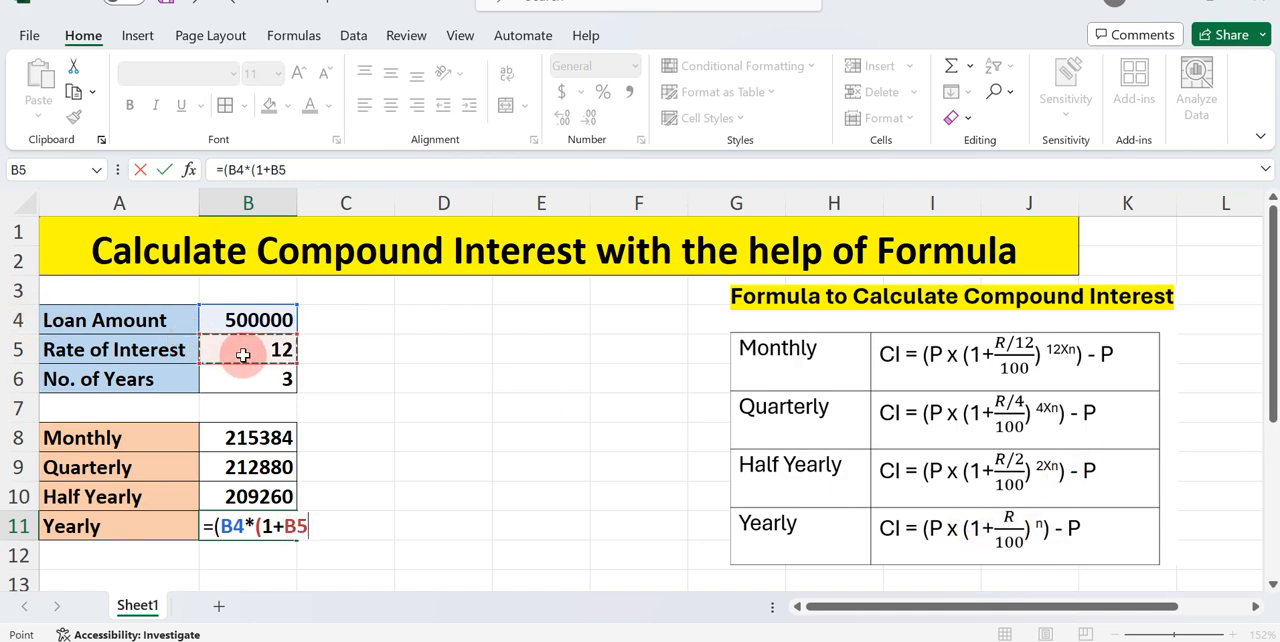
type("/100")
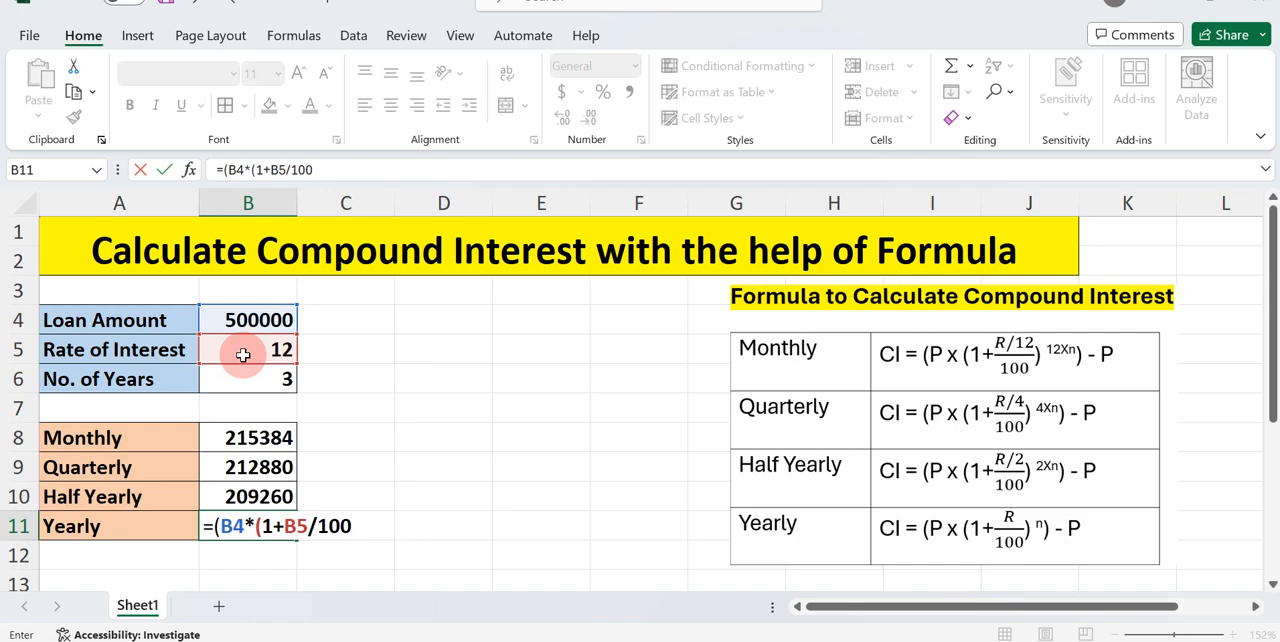
type(")^")
Complete the Yearly formula in B11 by raising the factor to ^B6), subtracting B4, and entering it
left_click(244, 381)
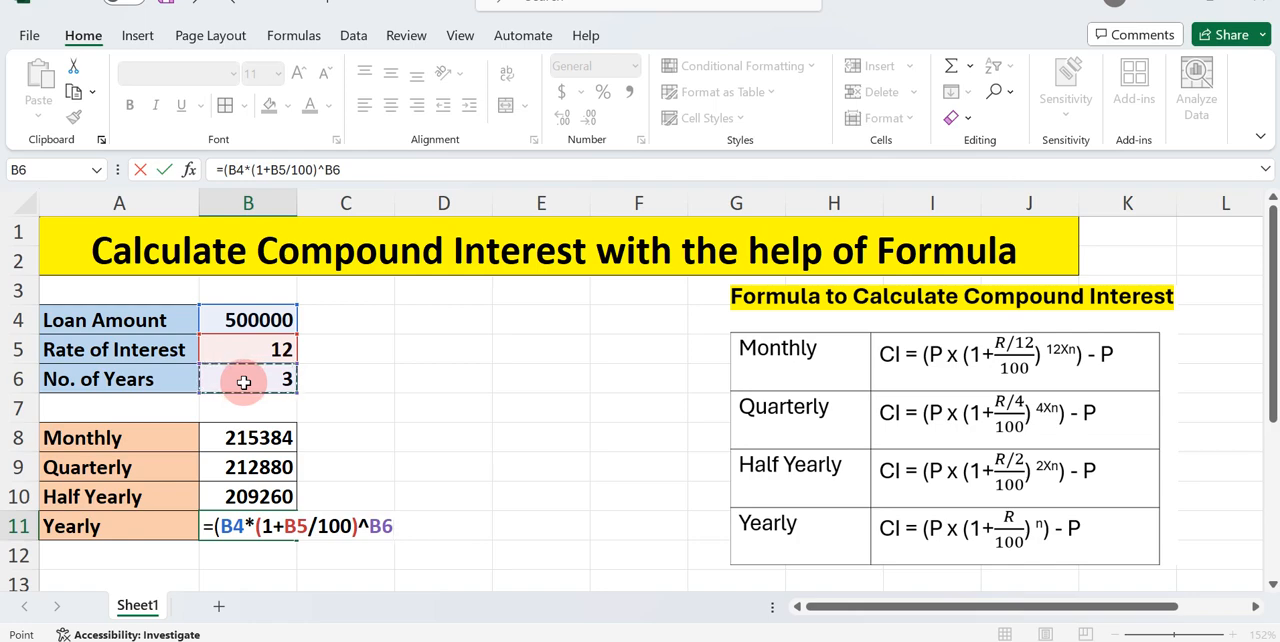
type(")")
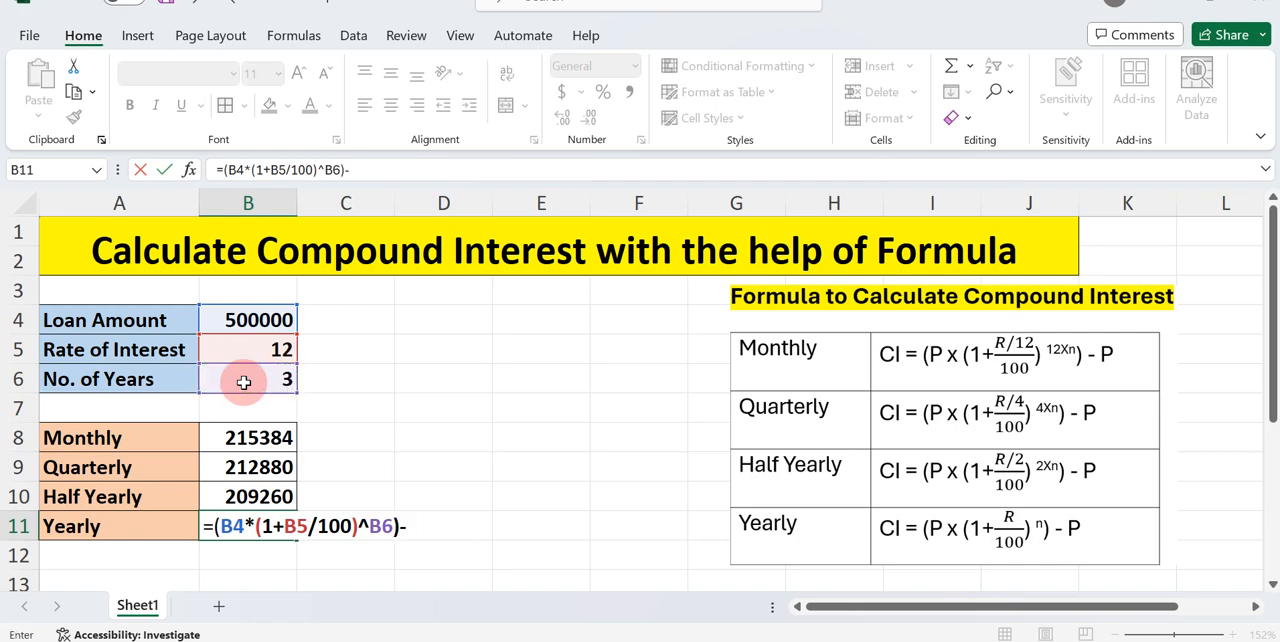
type("-")
left_click(245, 320)
key("Return")
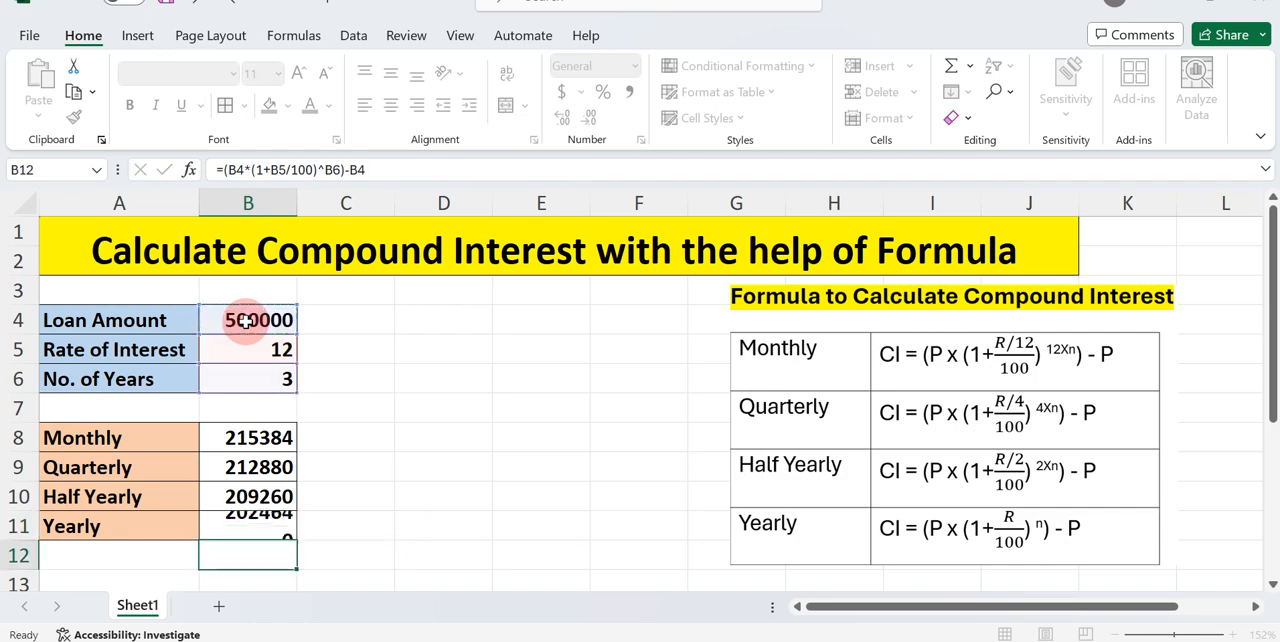